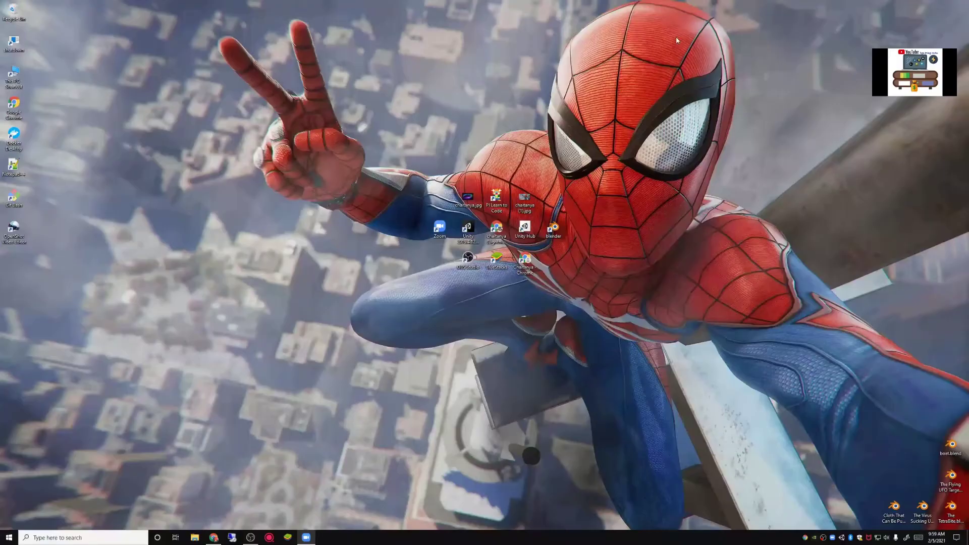
Step: Search for 'Biteable' from the Chrome address bar
{"action": "left_click", "coordinate": [214, 537]}
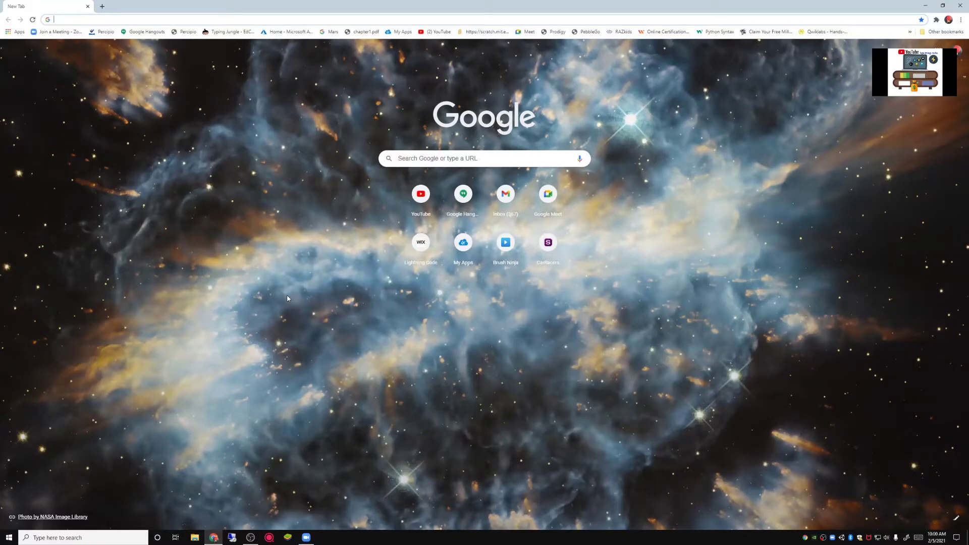
{"action": "type", "text": "Biteab"}
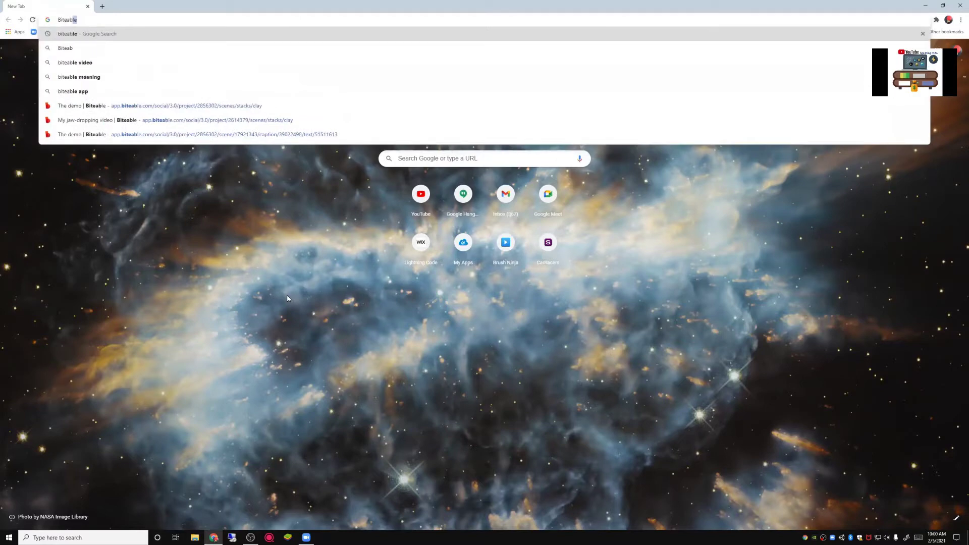
{"action": "type", "text": "le"}
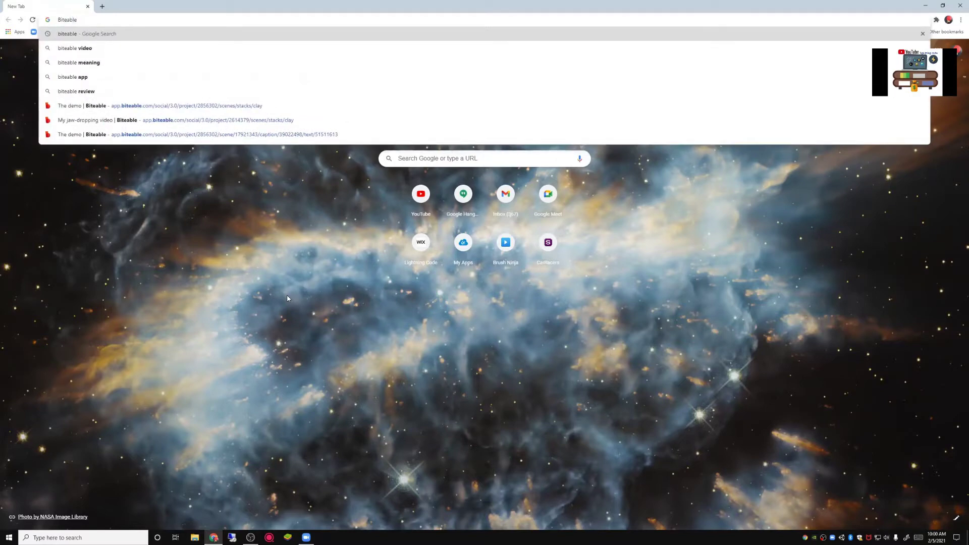
{"action": "key", "text": "Return"}
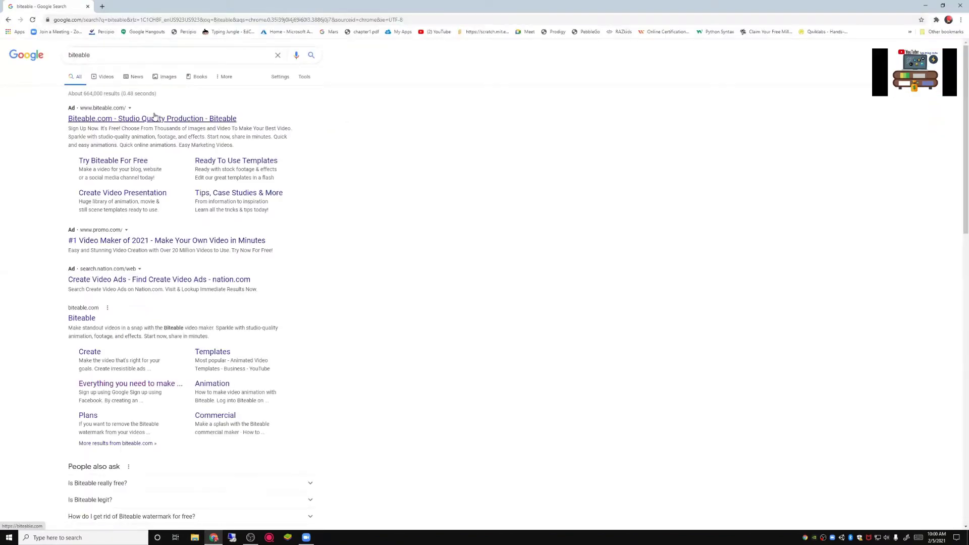
Step: Go to the Biteable site, start a free video, and switch to logging in
{"action": "left_click", "coordinate": [155, 117]}
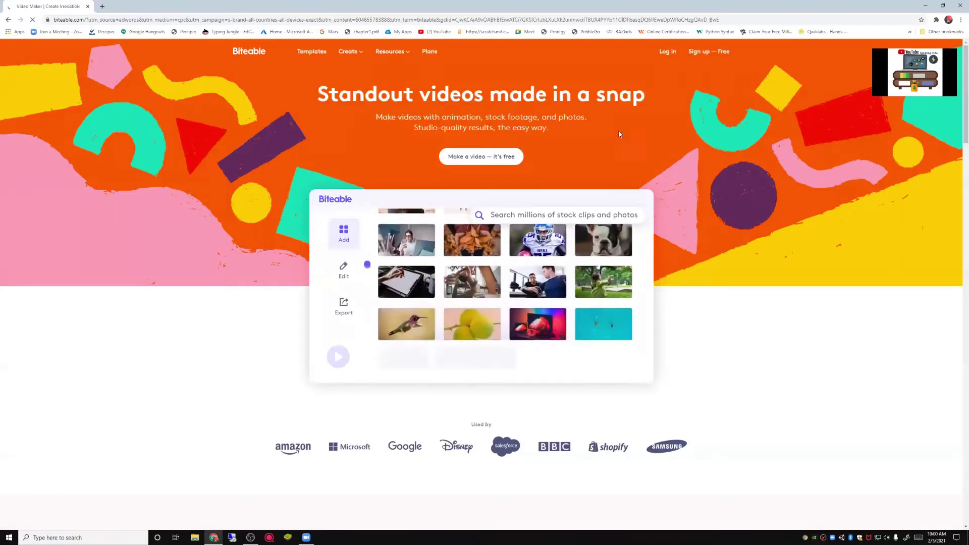
{"action": "left_click", "coordinate": [474, 158]}
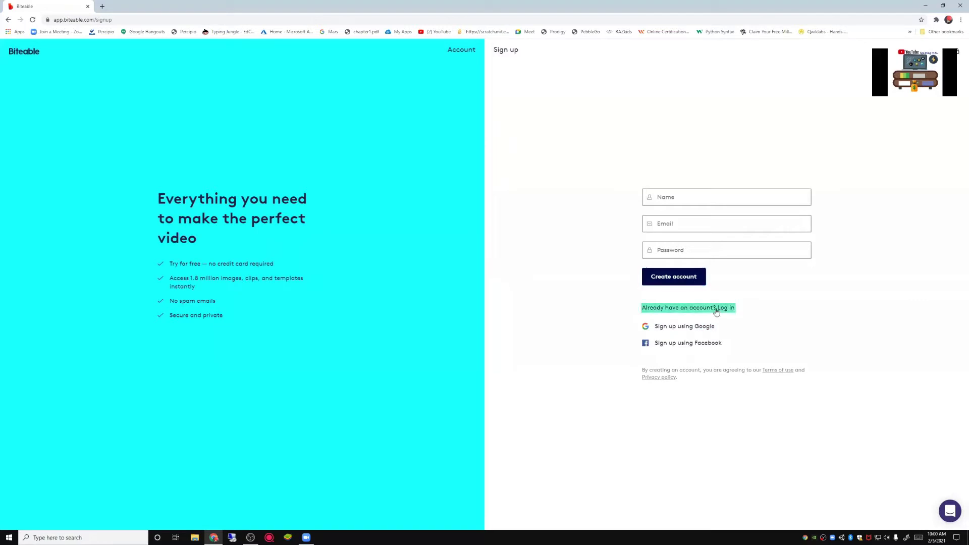
{"action": "left_click", "coordinate": [726, 308]}
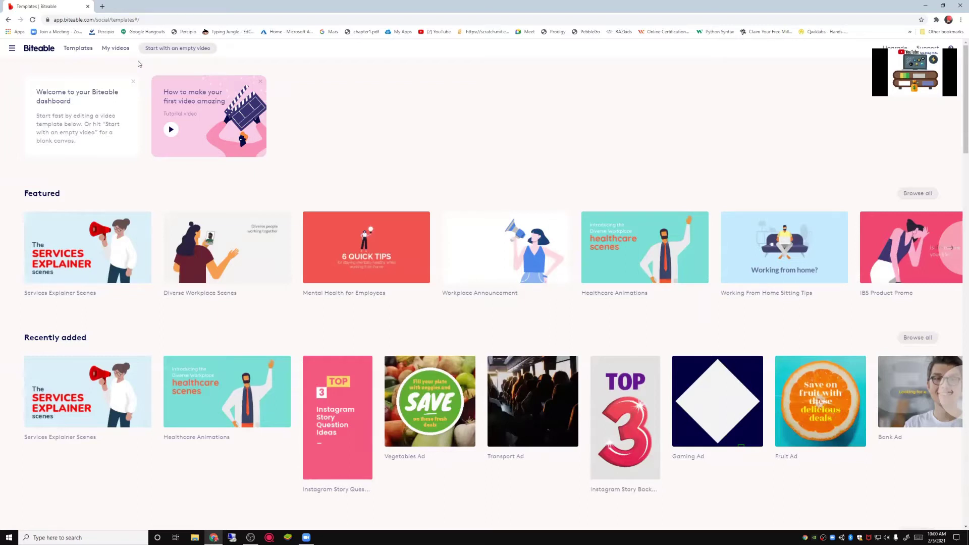
{"action": "mouse_move", "coordinate": [503, 259]}
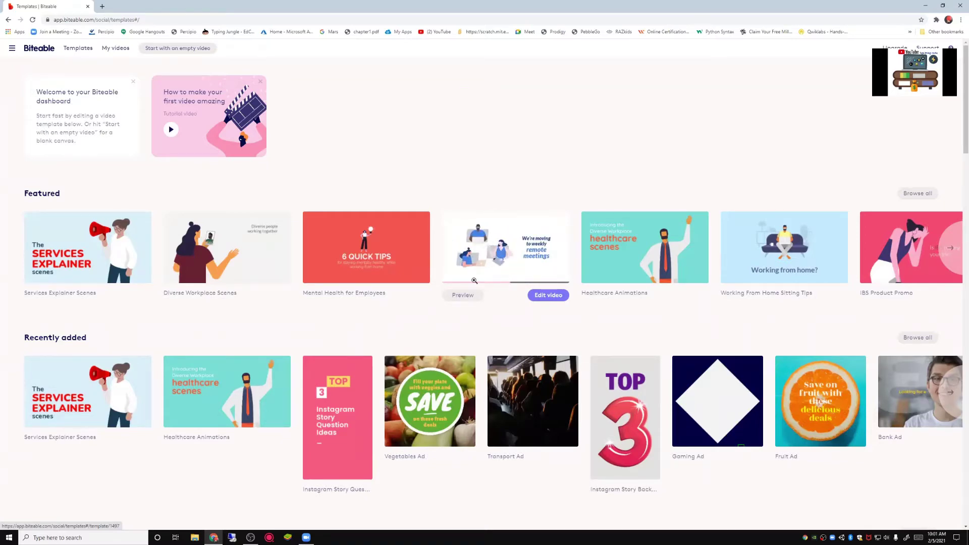
{"action": "scroll", "coordinate": [503, 259], "scroll_direction": "down", "scroll_amount": 3}
{"action": "scroll", "coordinate": [86, 328], "scroll_direction": "down", "scroll_amount": 1}
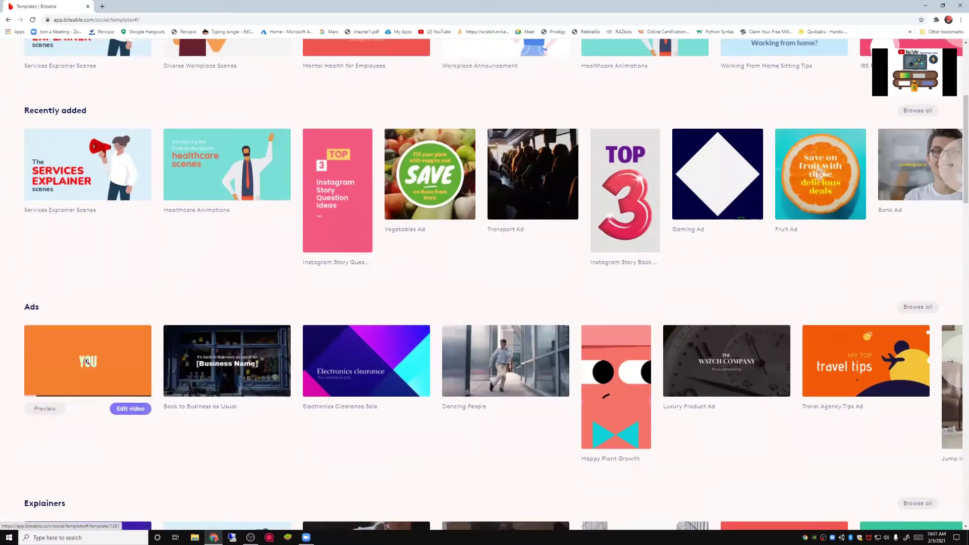
{"action": "mouse_move", "coordinate": [263, 359]}
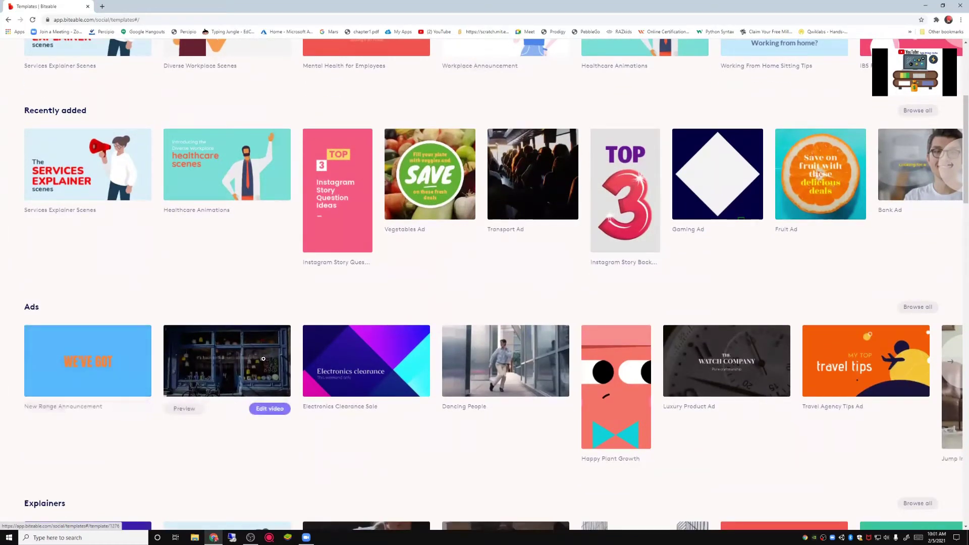
{"action": "mouse_move", "coordinate": [411, 358]}
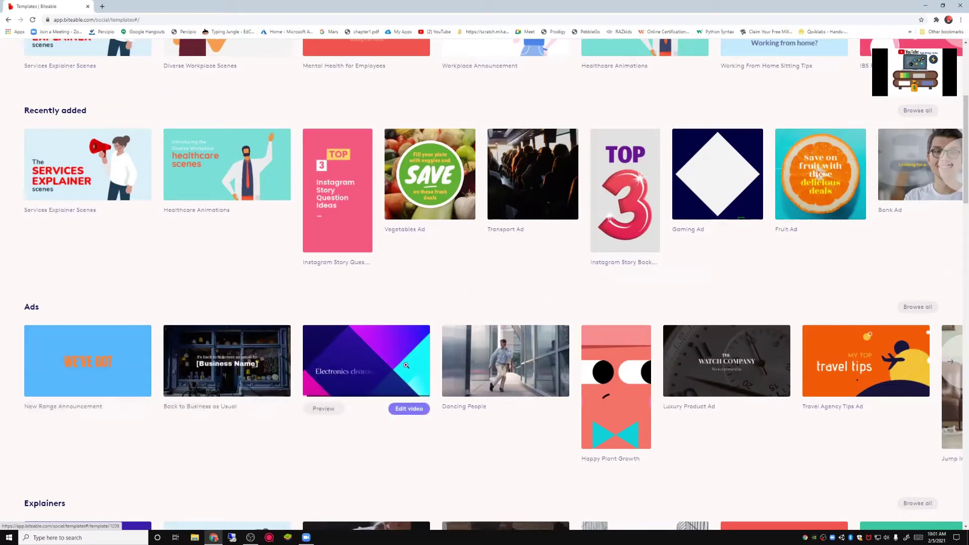
{"action": "mouse_move", "coordinate": [501, 360]}
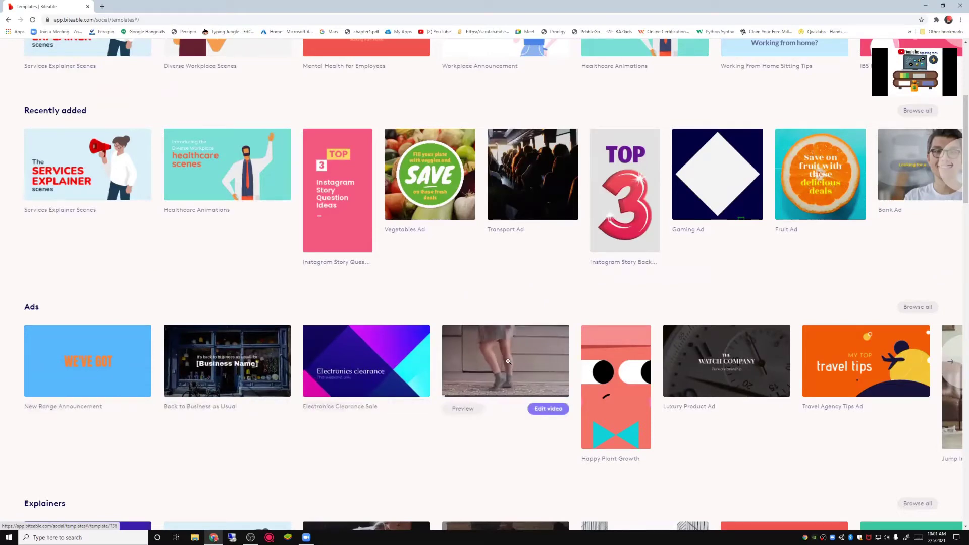
{"action": "mouse_move", "coordinate": [607, 364]}
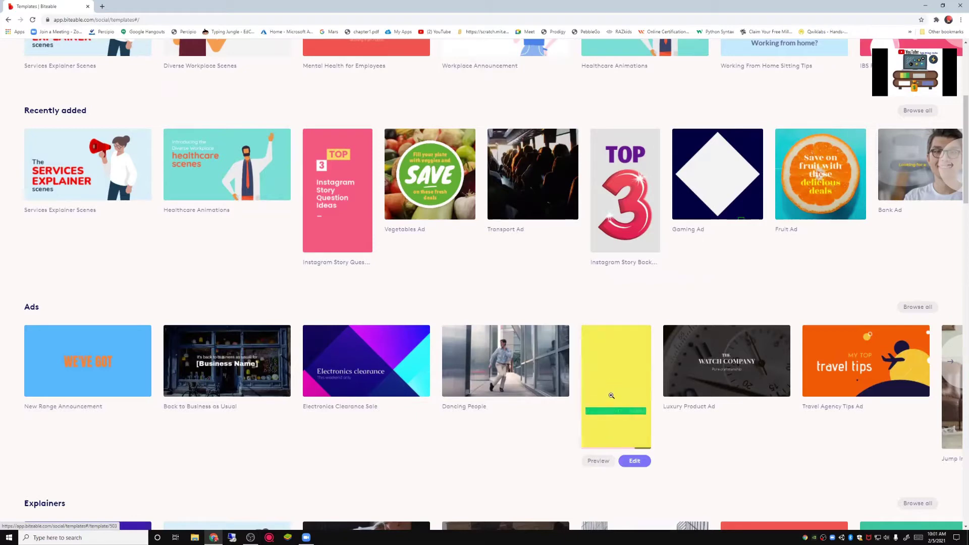
{"action": "scroll", "coordinate": [504, 243], "scroll_direction": "up", "scroll_amount": 5}
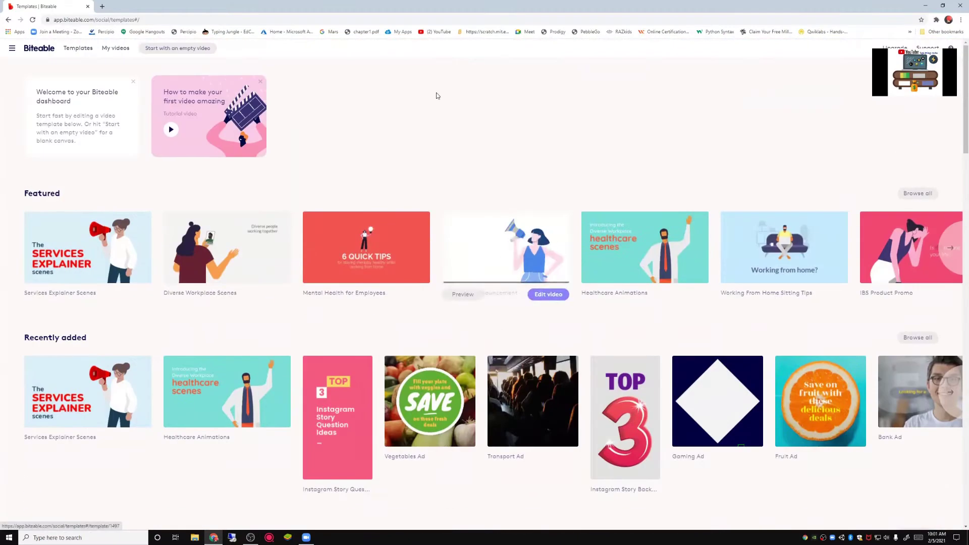
Step: Create an empty 16:9 video project titled 'My demo video'
{"action": "left_click", "coordinate": [165, 50]}
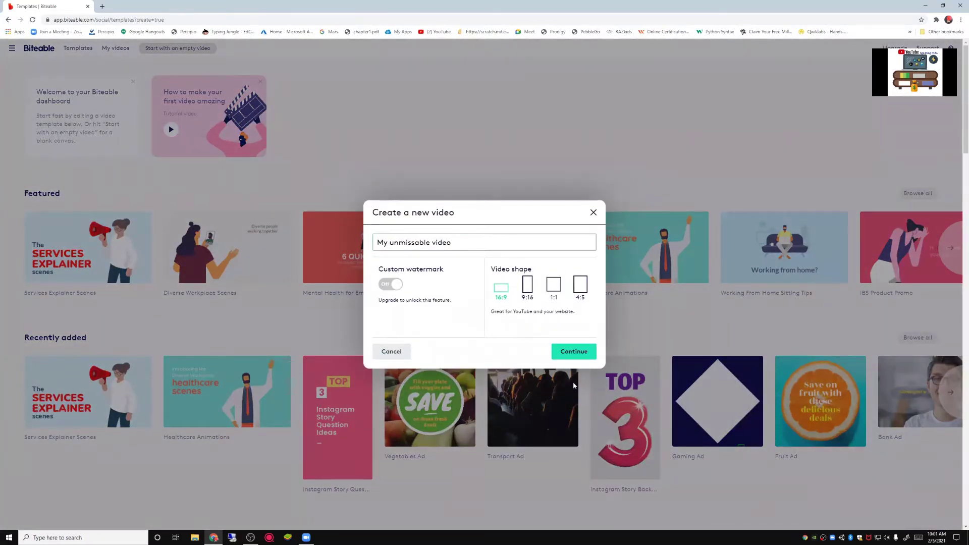
{"action": "left_click", "coordinate": [473, 242]}
{"action": "left_click_drag", "start_coordinate": [471, 242], "coordinate": [261, 242]}
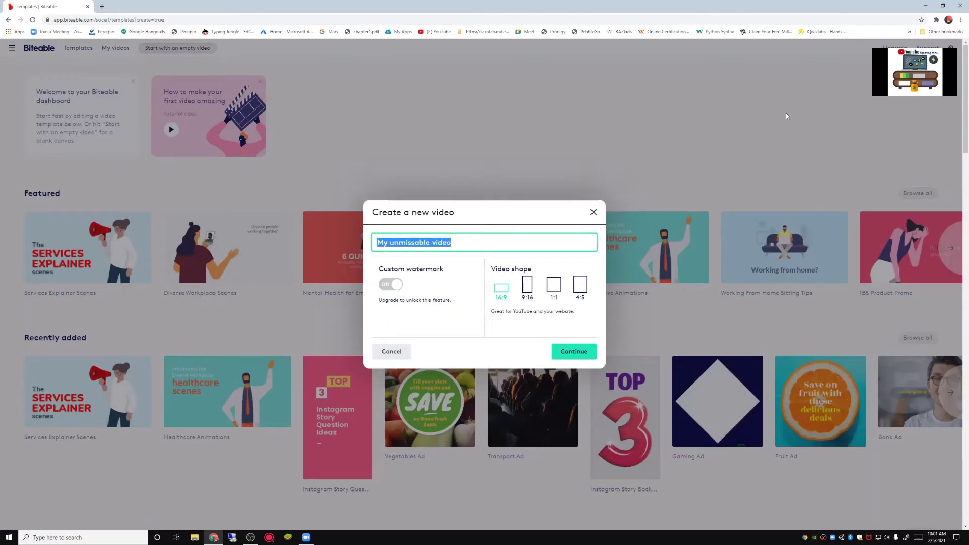
{"action": "key", "text": "BackSpace"}
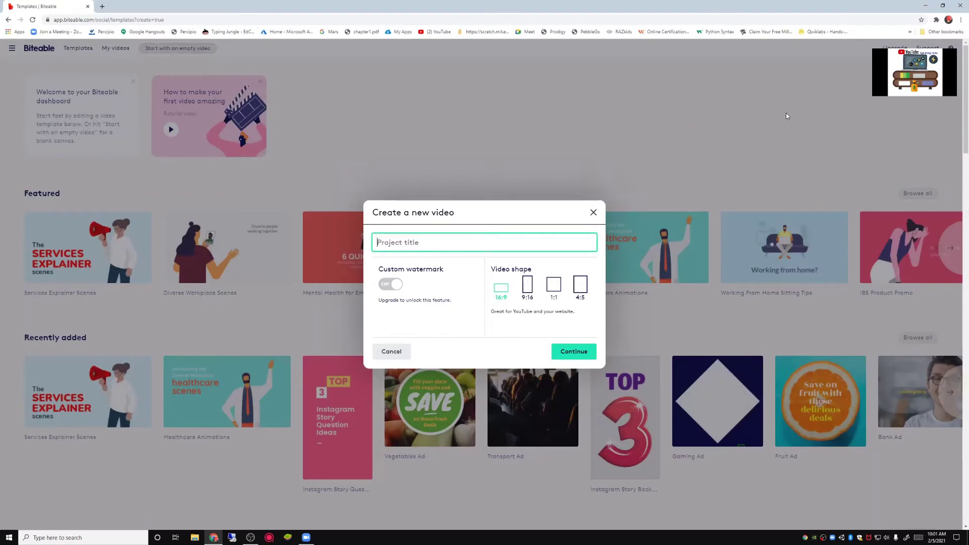
{"action": "type", "text": "My demo videop"}
{"action": "key", "text": "BackSpace"}
{"action": "left_click", "coordinate": [582, 357]}
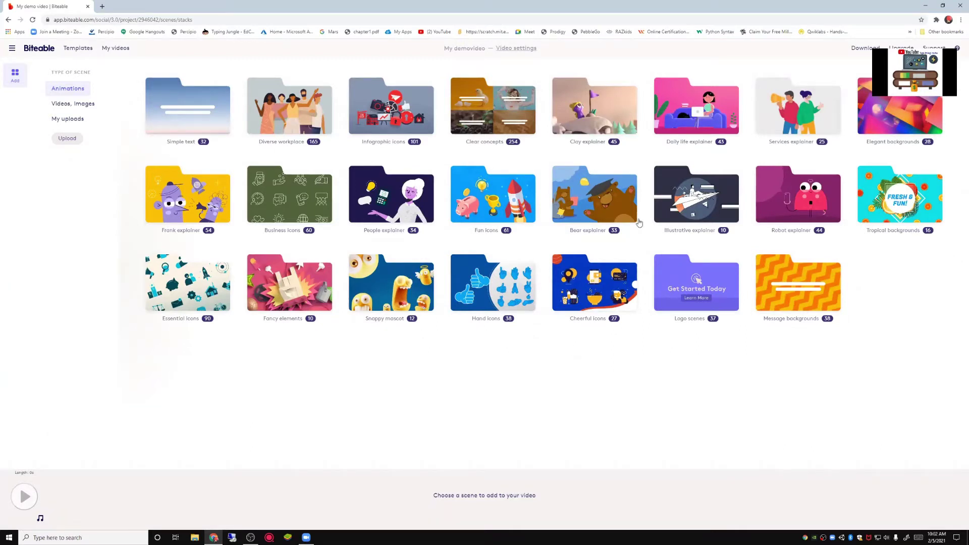
Step: Look through the Clay explainer collection, then go back and open Fun icons
{"action": "left_click", "coordinate": [585, 119]}
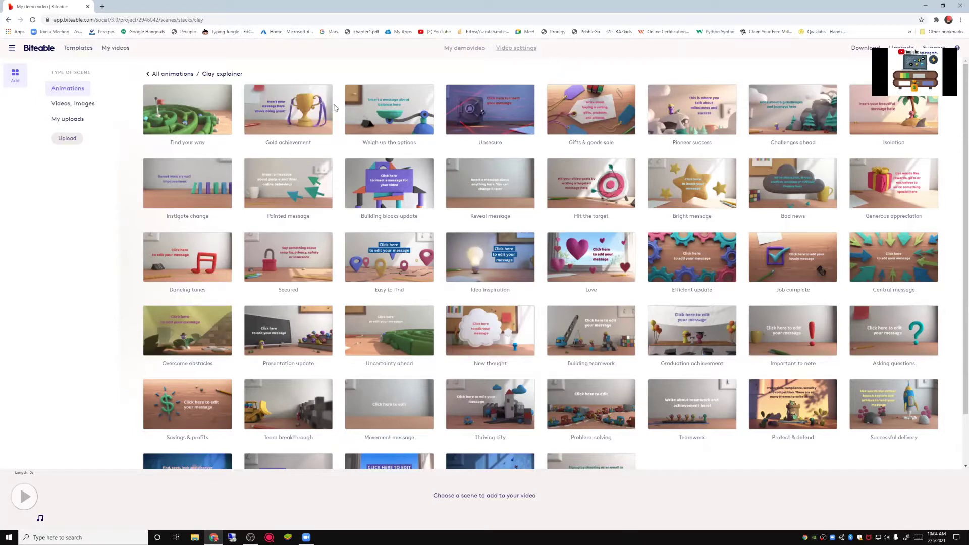
{"action": "scroll", "coordinate": [334, 107], "scroll_direction": "down", "scroll_amount": 2}
{"action": "scroll", "coordinate": [305, 112], "scroll_direction": "up", "scroll_amount": 2}
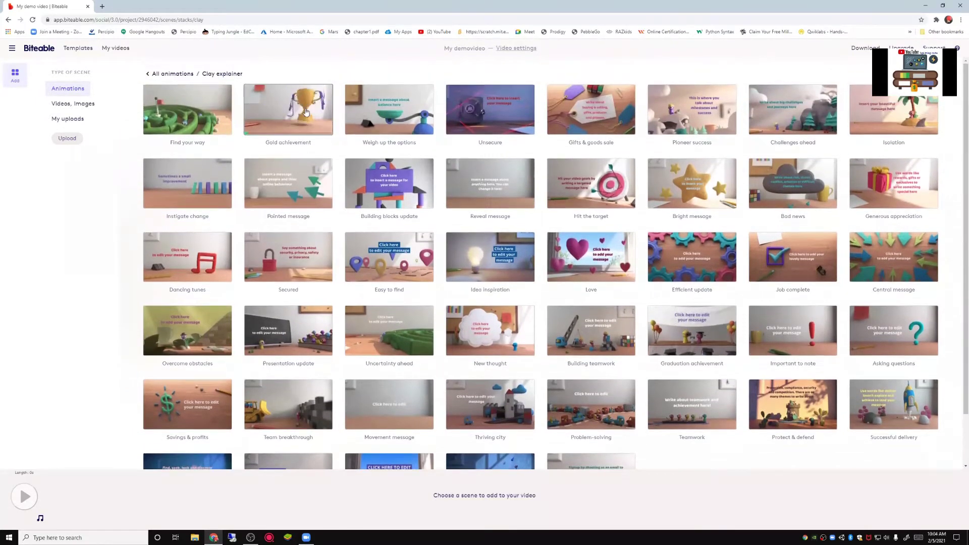
{"action": "left_click", "coordinate": [149, 73]}
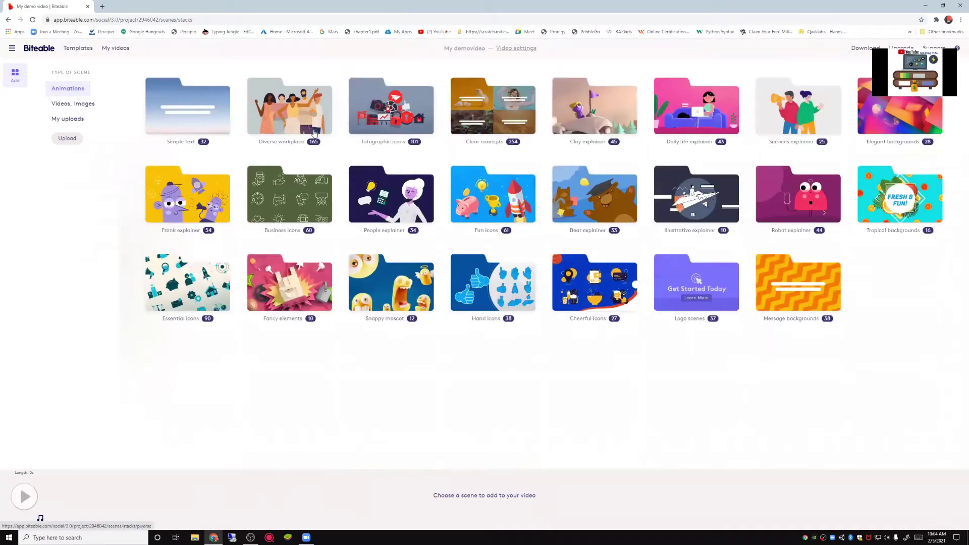
{"action": "left_click", "coordinate": [511, 210]}
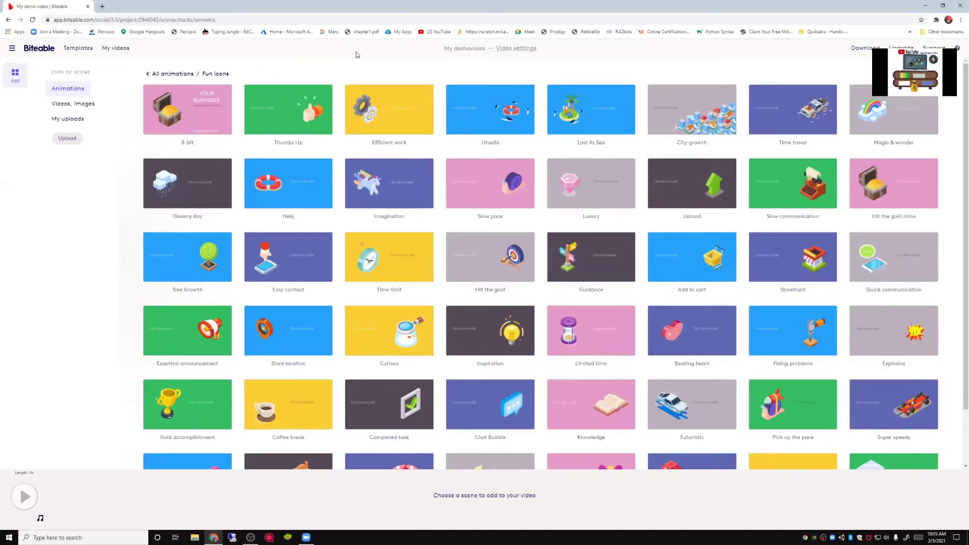
Step: Add the 8-bit Fun icons scene to the timeline and open it for editing
{"action": "left_click", "coordinate": [206, 104]}
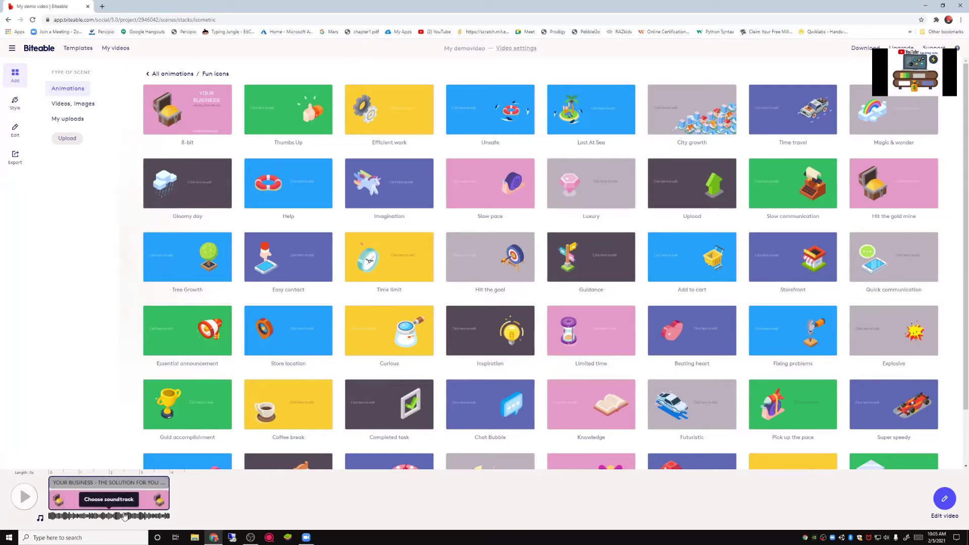
{"action": "scroll", "coordinate": [566, 168], "scroll_direction": "down", "scroll_amount": 1}
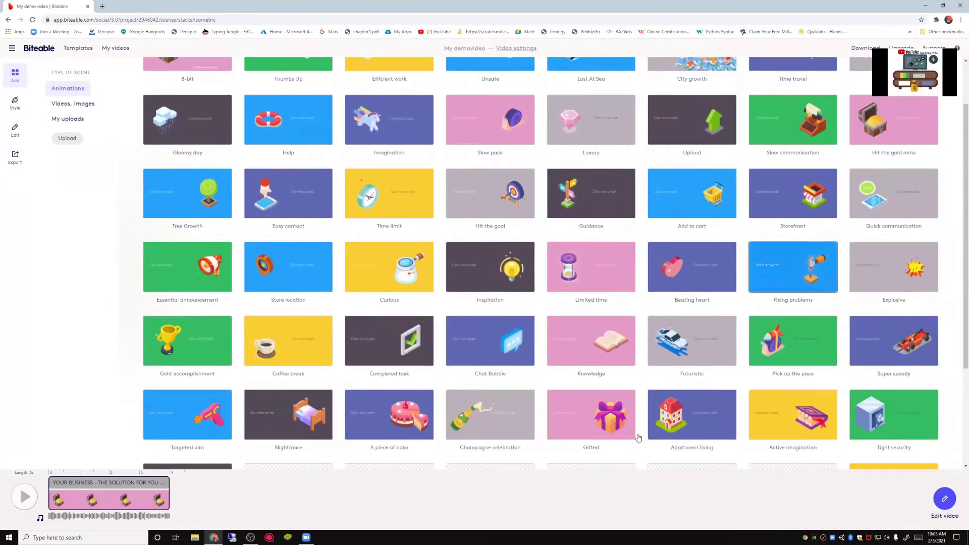
{"action": "scroll", "coordinate": [639, 437], "scroll_direction": "down", "scroll_amount": 3}
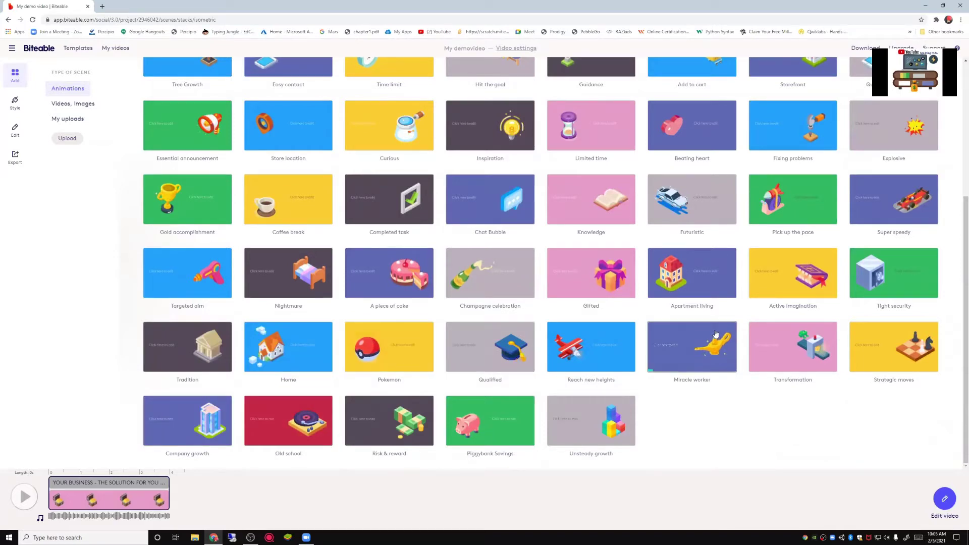
{"action": "scroll", "coordinate": [670, 381], "scroll_direction": "up", "scroll_amount": 5}
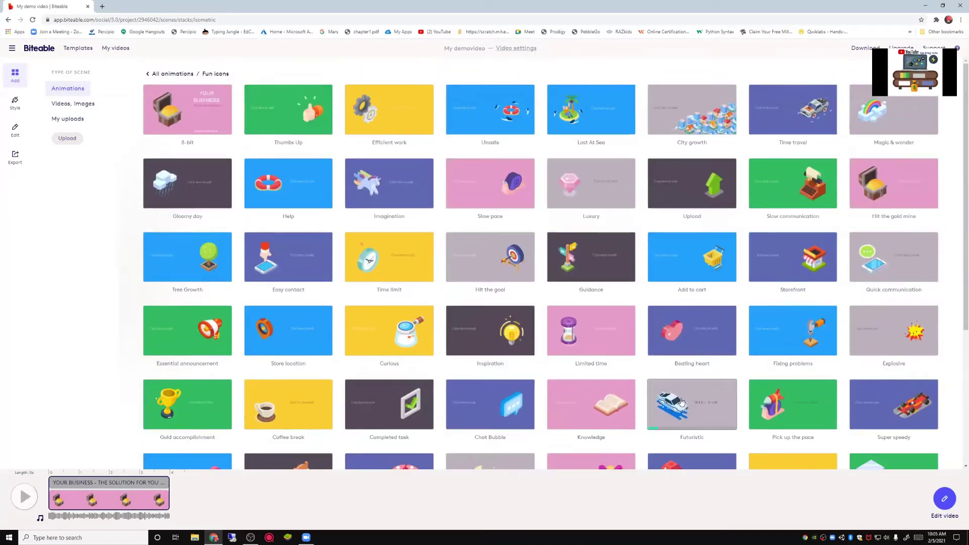
{"action": "left_click", "coordinate": [130, 496]}
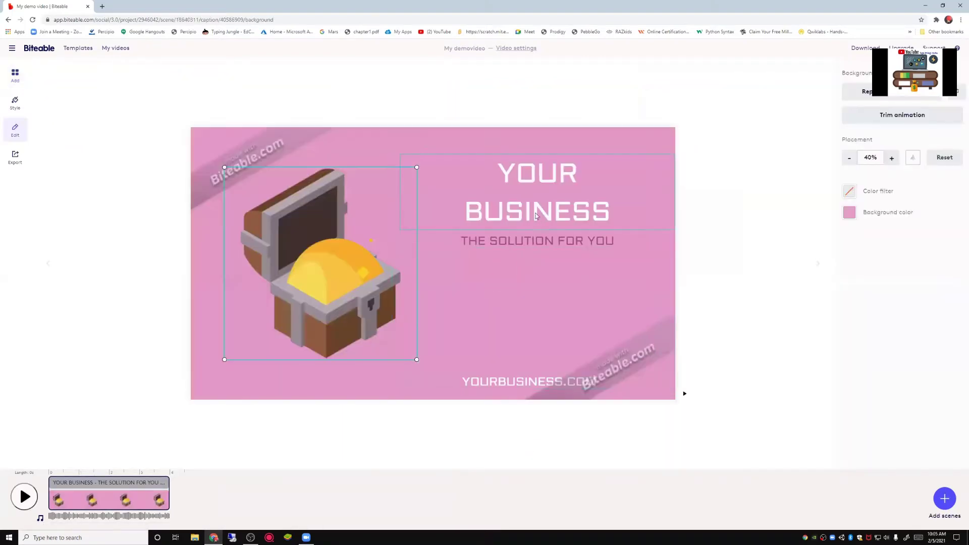
Step: Make the background dark teal, retitle it 'Lightningcode', and enter the '1 bolt of learning' subtitle
{"action": "left_click", "coordinate": [849, 212]}
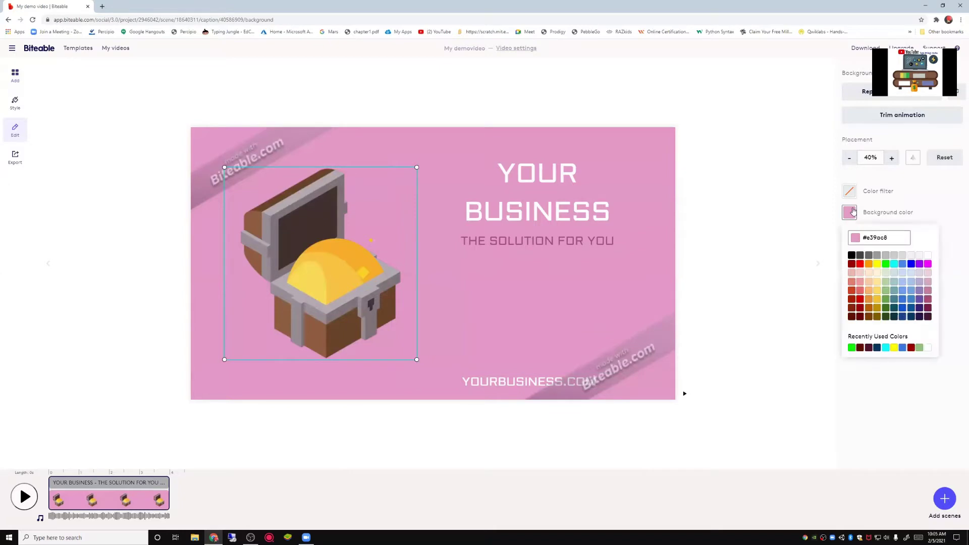
{"action": "left_click", "coordinate": [902, 317]}
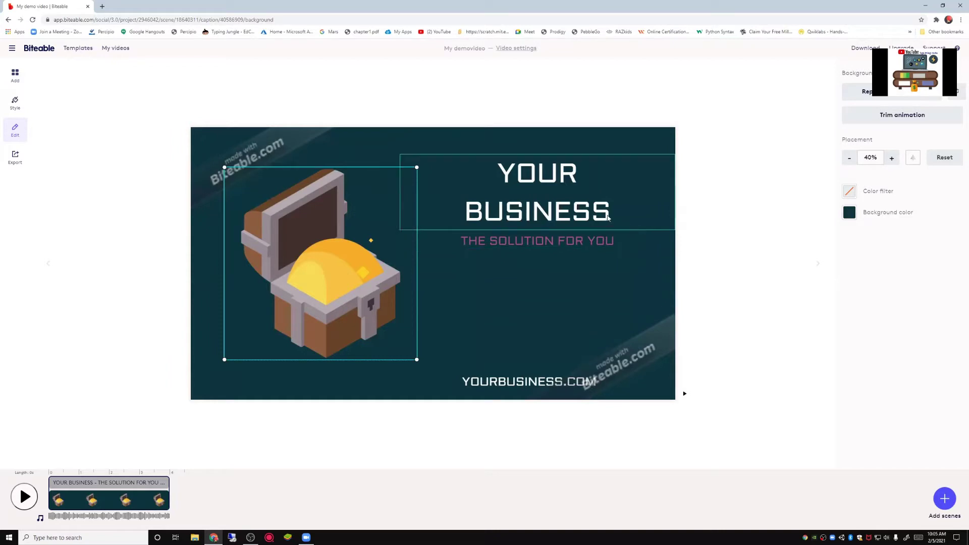
{"action": "left_click", "coordinate": [588, 216]}
{"action": "mouse_move", "coordinate": [588, 216]}
{"action": "left_mouse_down"}
{"action": "mouse_move", "coordinate": [483, 182]}
{"action": "mouse_move", "coordinate": [562, 199]}
{"action": "left_mouse_up"}
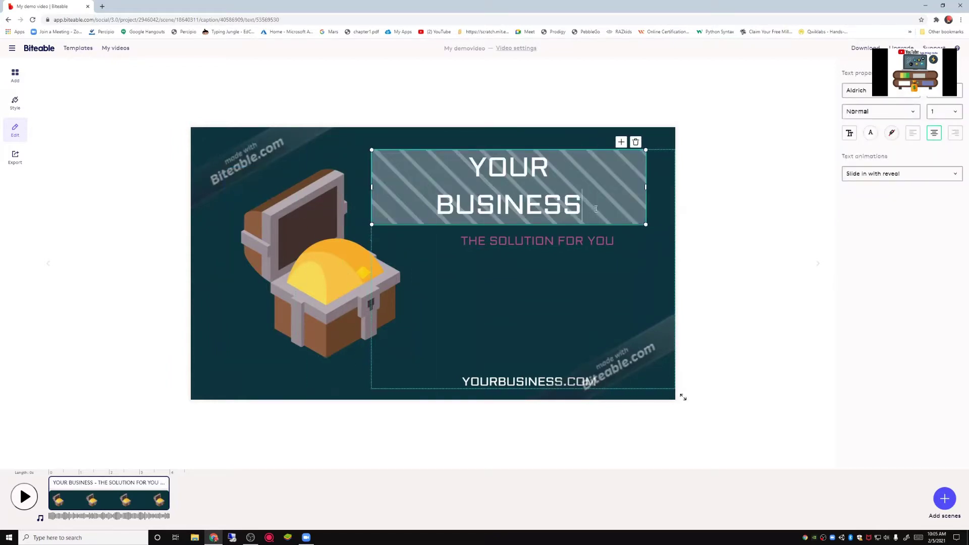
{"action": "key", "text": "BackSpace"}
{"action": "key", "text": "BackSpace"}
{"action": "key", "text": "BackSpace"}
{"action": "key", "text": "BackSpace"}
{"action": "key", "text": "BackSpace"}
{"action": "key", "text": "BackSpace"}
{"action": "key", "text": "BackSpace"}
{"action": "key", "text": "BackSpace"}
{"action": "key", "text": "BackSpace"}
{"action": "key", "text": "BackSpace"}
{"action": "key", "text": "BackSpace"}
{"action": "key", "text": "BackSpace"}
{"action": "key", "text": "BackSpace"}
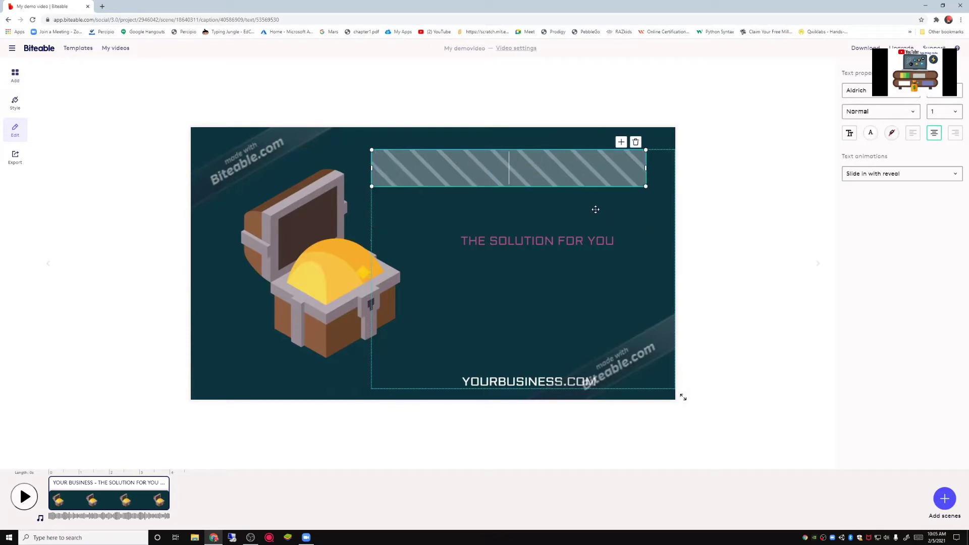
{"action": "type", "text": "Lightnin"}
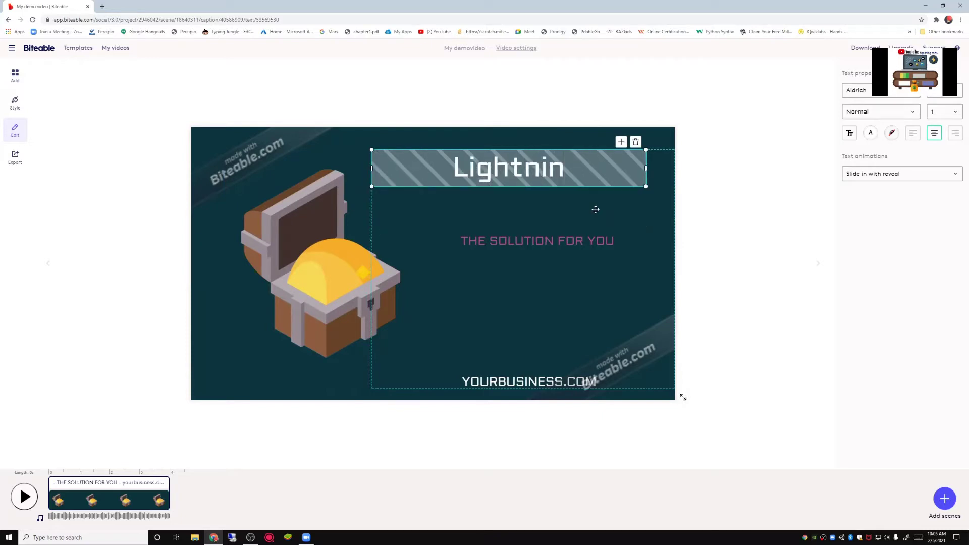
{"action": "type", "text": "gc"}
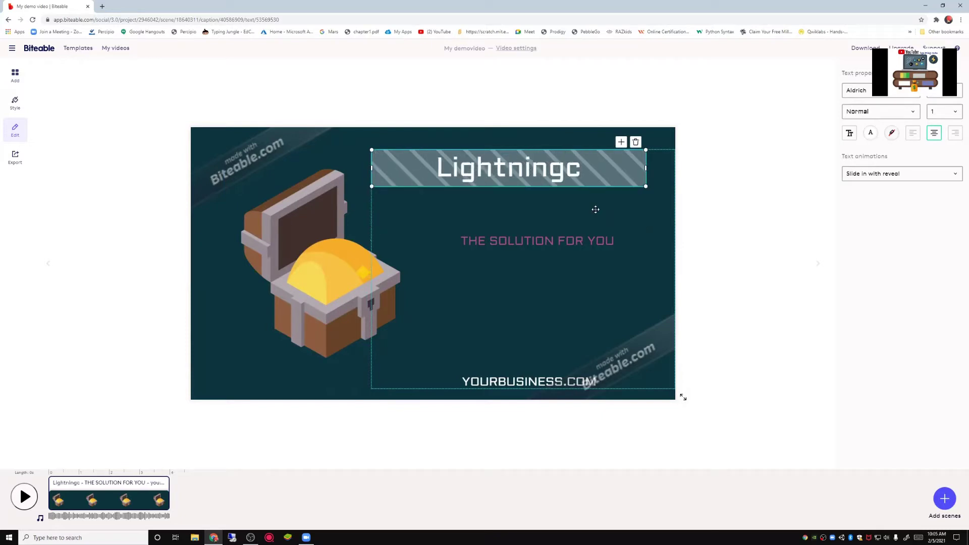
{"action": "type", "text": "ode"}
{"action": "left_click", "coordinate": [619, 239]}
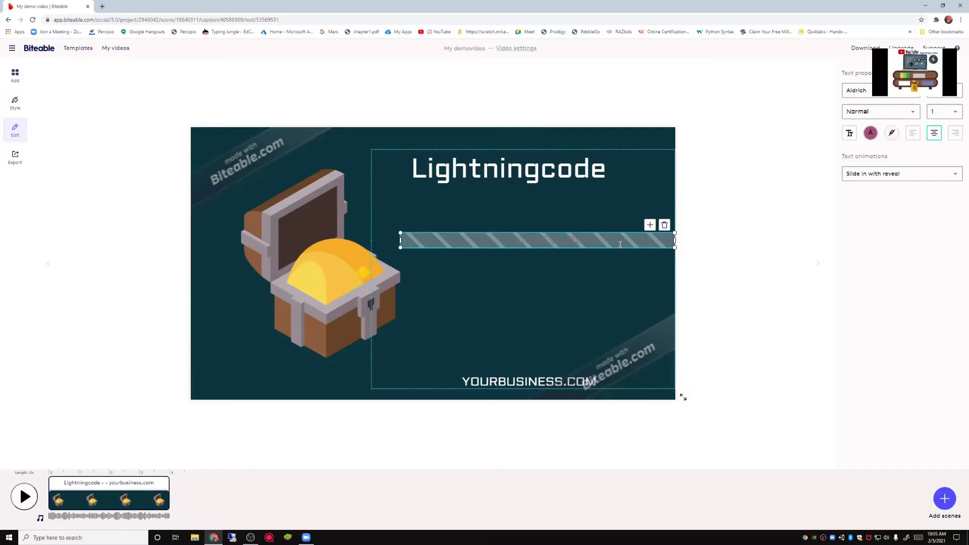
{"action": "type", "text": "1 bolt of learning ?"}
Step: Replace the YOURBUSINESS.COM footer text with 'SUB TO LIGHTNINGCODE'
{"action": "left_click", "coordinate": [528, 387]}
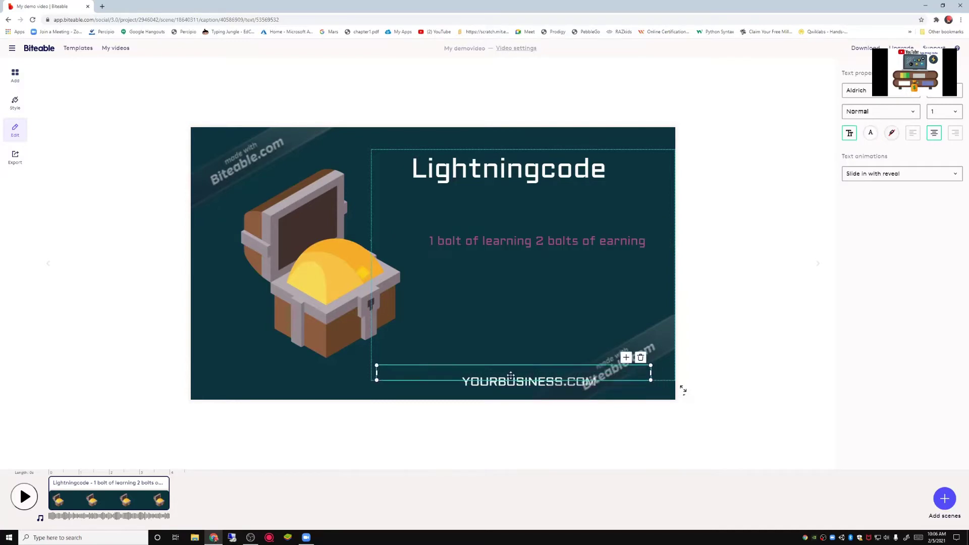
{"action": "left_click", "coordinate": [583, 374]}
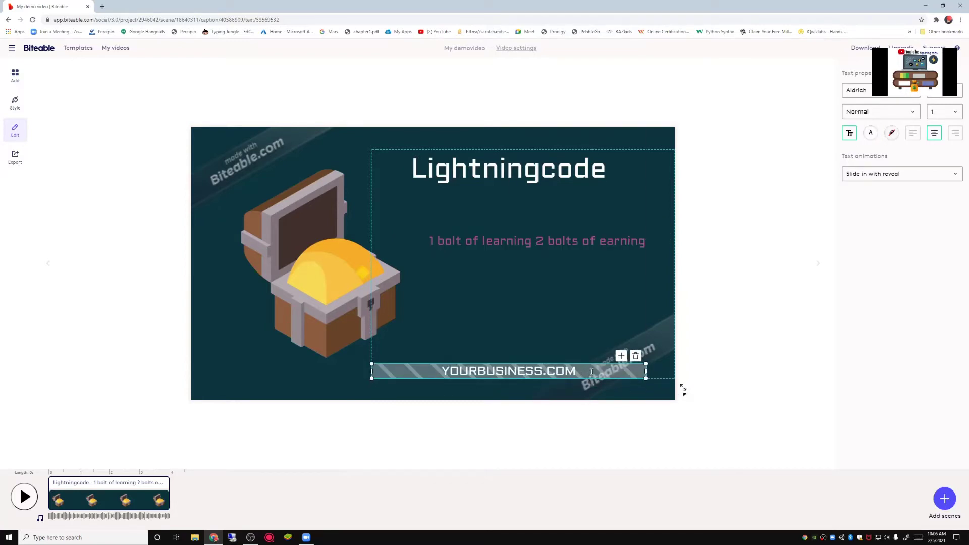
{"action": "key", "text": "BackSpace"}
{"action": "key", "text": "BackSpace"}
{"action": "key", "text": "BackSpace"}
{"action": "key", "text": "BackSpace"}
{"action": "key", "text": "BackSpace"}
{"action": "key", "text": "BackSpace"}
{"action": "key", "text": "BackSpace"}
{"action": "key", "text": "BackSpace"}
{"action": "key", "text": "BackSpace"}
{"action": "key", "text": "BackSpace"}
{"action": "key", "text": "BackSpace"}
{"action": "key", "text": "BackSpace"}
{"action": "key", "text": "BackSpace"}
{"action": "key", "text": "BackSpace"}
{"action": "key", "text": "BackSpace"}
{"action": "key", "text": "BackSpace"}
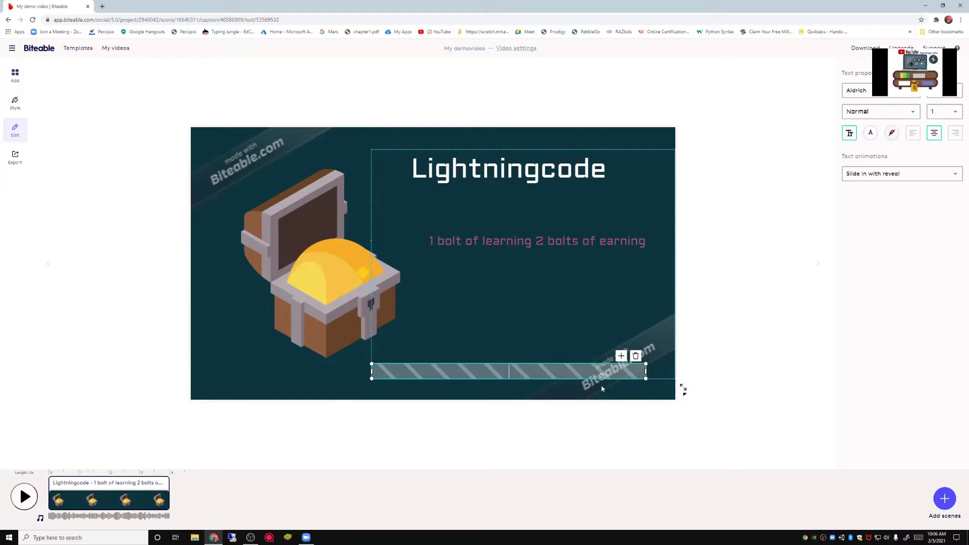
{"action": "type", "text": "SUB TO LIGHTNINGC"}
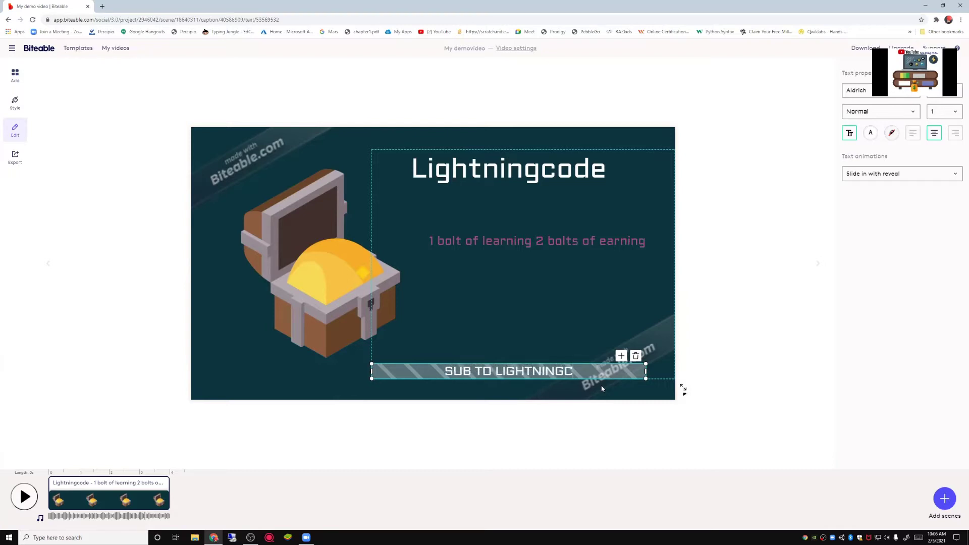
{"action": "type", "text": "ODE"}
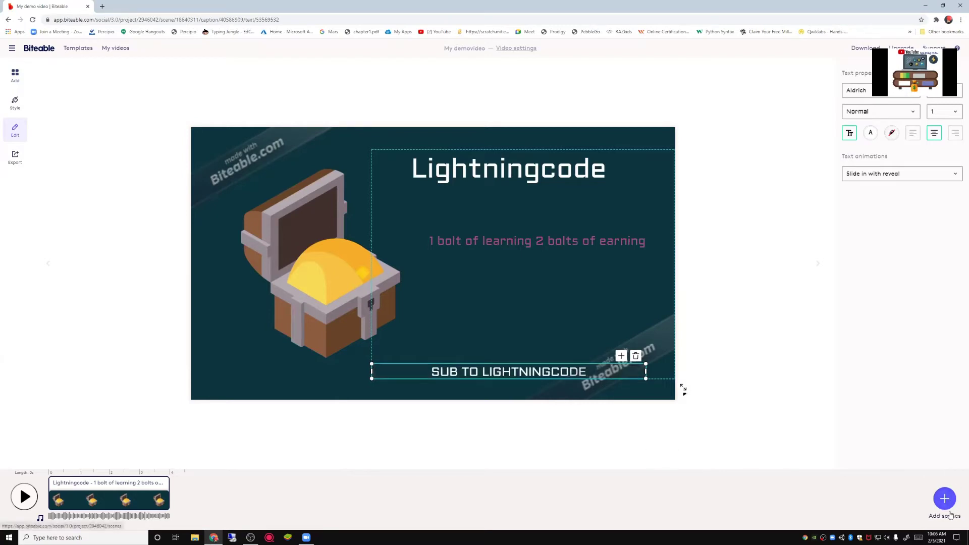
{"action": "left_click", "coordinate": [531, 239]}
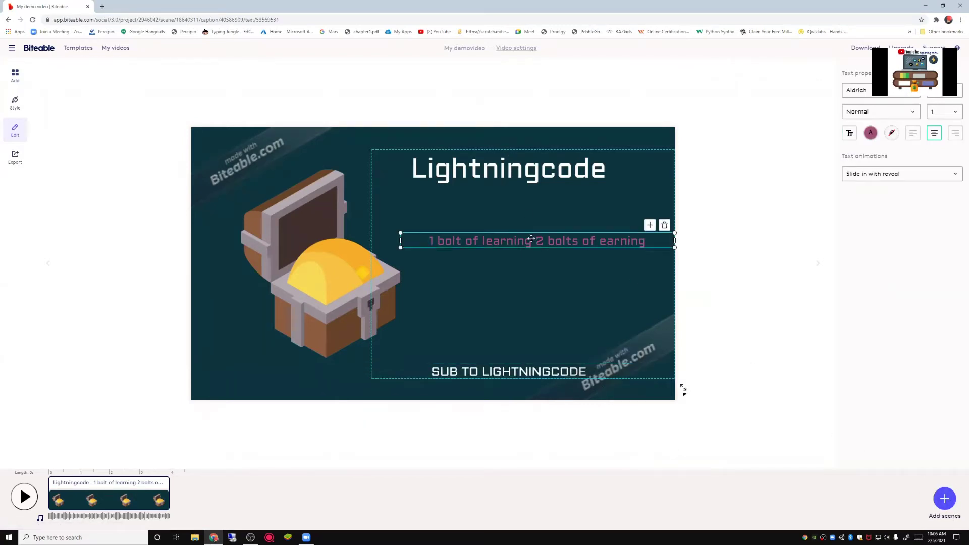
Step: Change the subtitle's text colour to cyan #00FFFF
{"action": "left_click", "coordinate": [872, 134]}
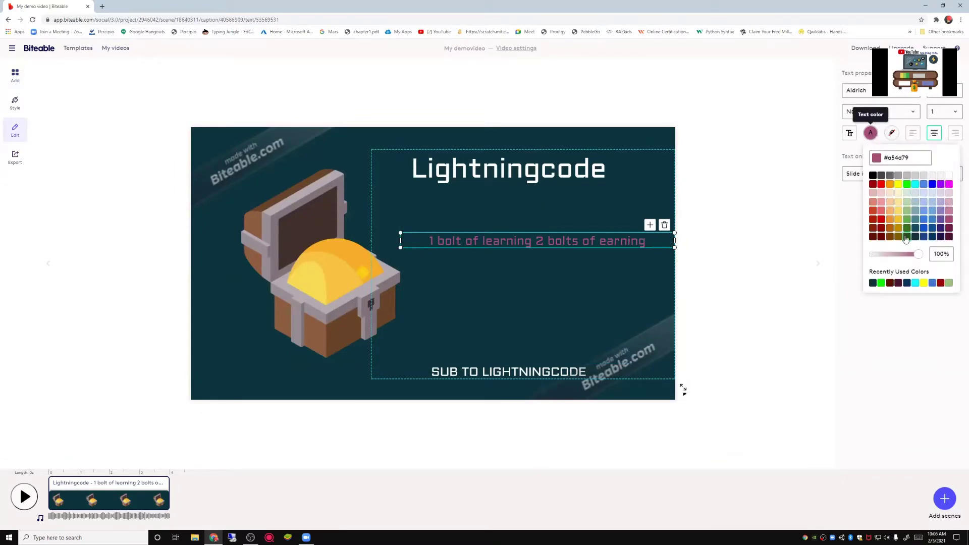
{"action": "left_click", "coordinate": [914, 185]}
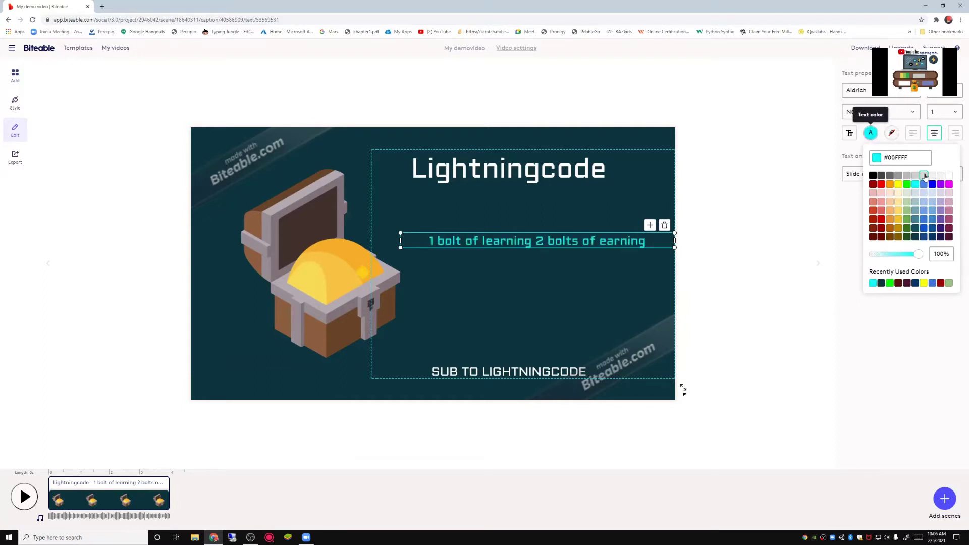
{"action": "left_click", "coordinate": [818, 314]}
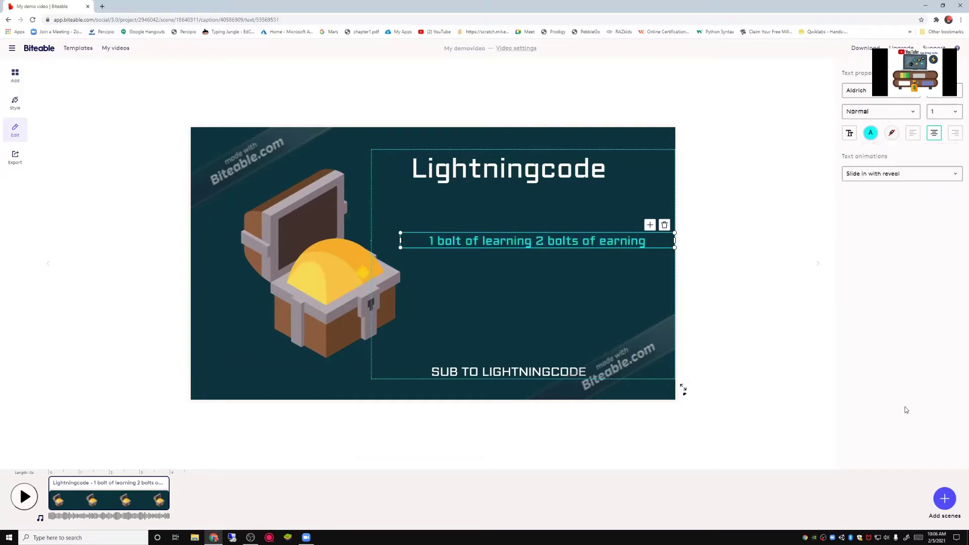
Step: Open the scene library and browse the animation collections, including Clay explainer
{"action": "left_click", "coordinate": [944, 498]}
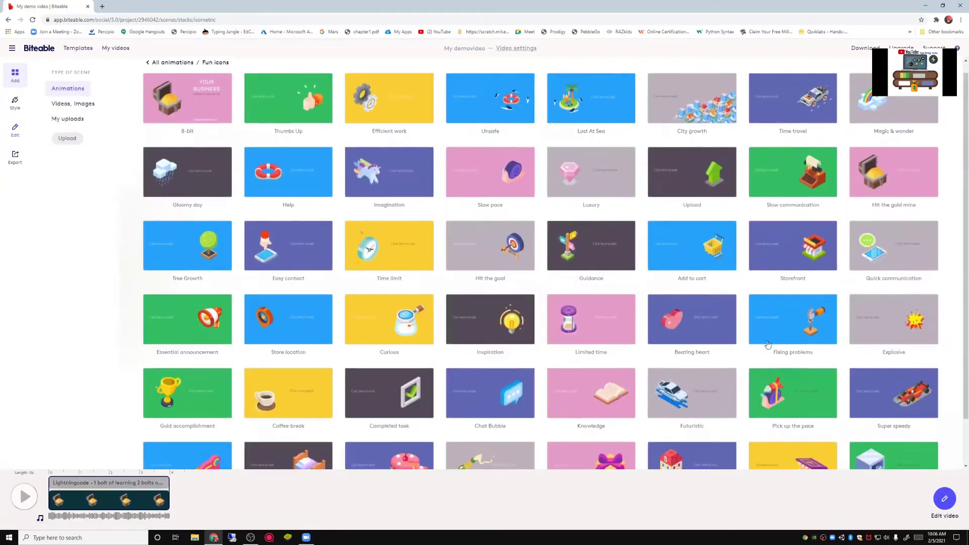
{"action": "scroll", "coordinate": [752, 360], "scroll_direction": "down", "scroll_amount": 1}
{"action": "scroll", "coordinate": [176, 88], "scroll_direction": "up", "scroll_amount": 1}
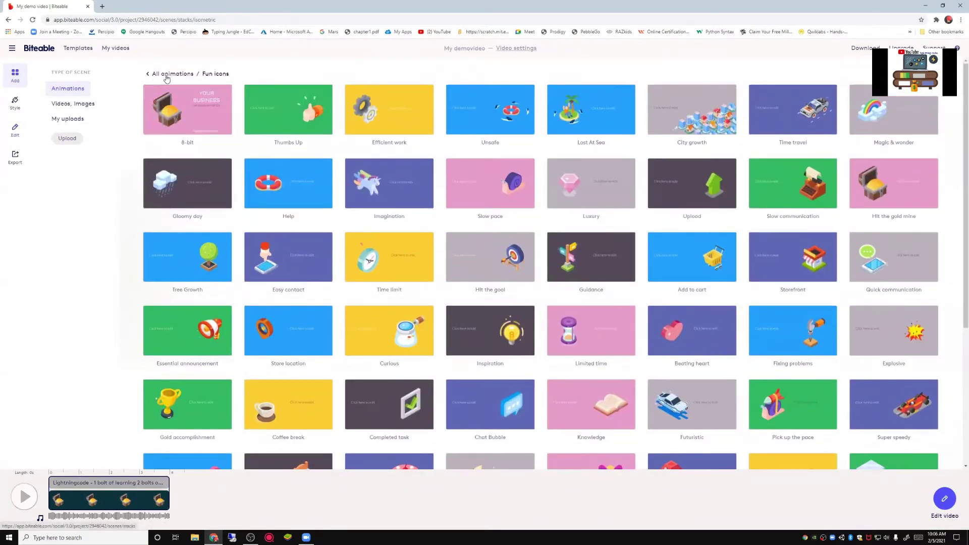
{"action": "left_click", "coordinate": [167, 74]}
{"action": "left_click", "coordinate": [610, 124]}
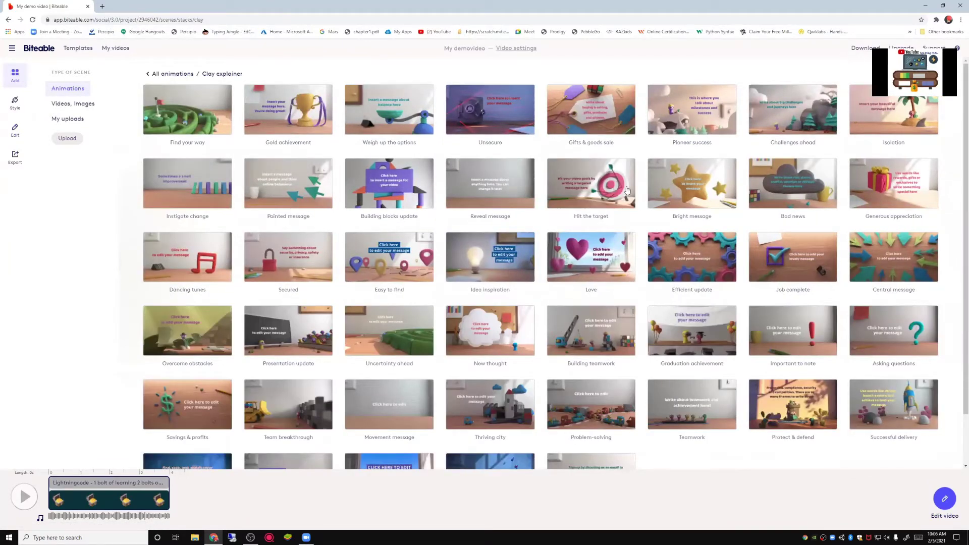
{"action": "left_click", "coordinate": [158, 74]}
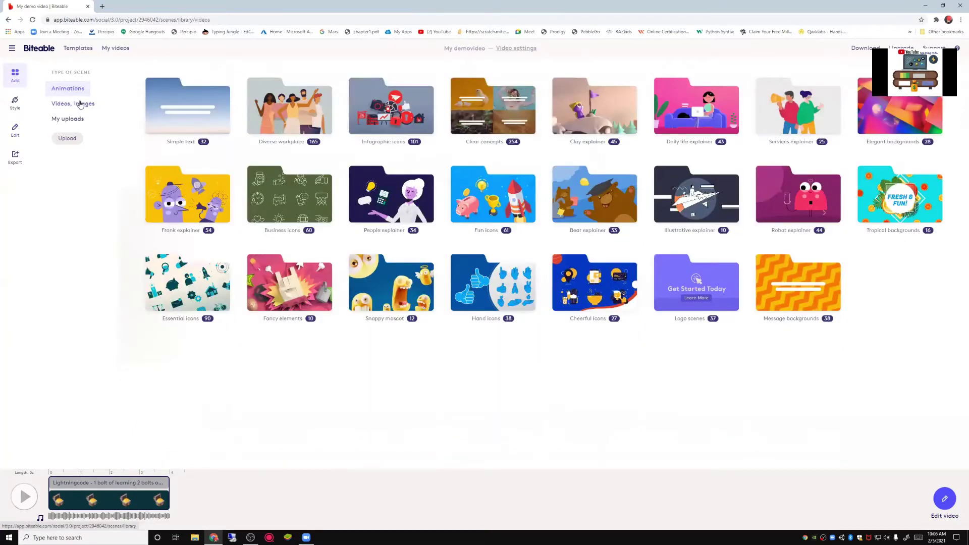
Step: Add the piggy-bank photo from Images > Money & business as a new scene
{"action": "left_click", "coordinate": [78, 104]}
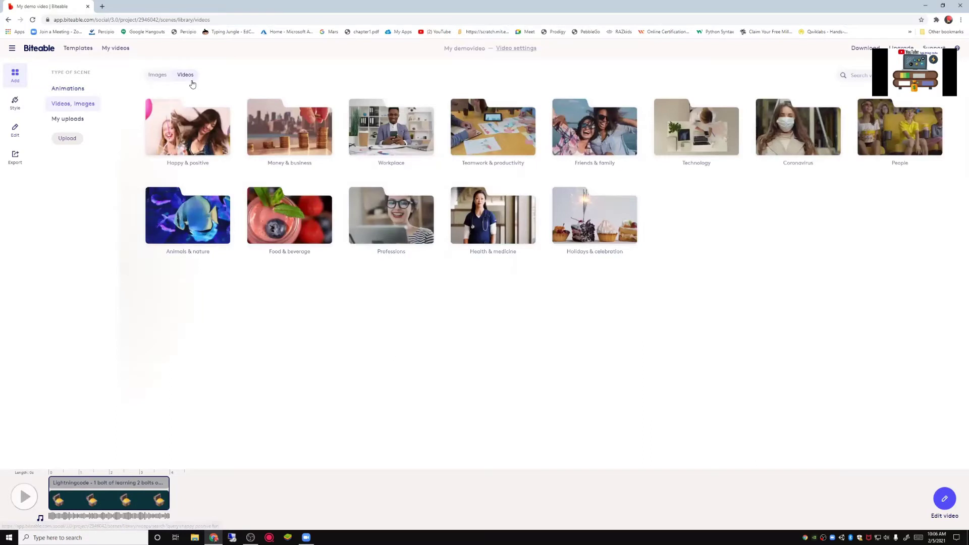
{"action": "left_click", "coordinate": [153, 77]}
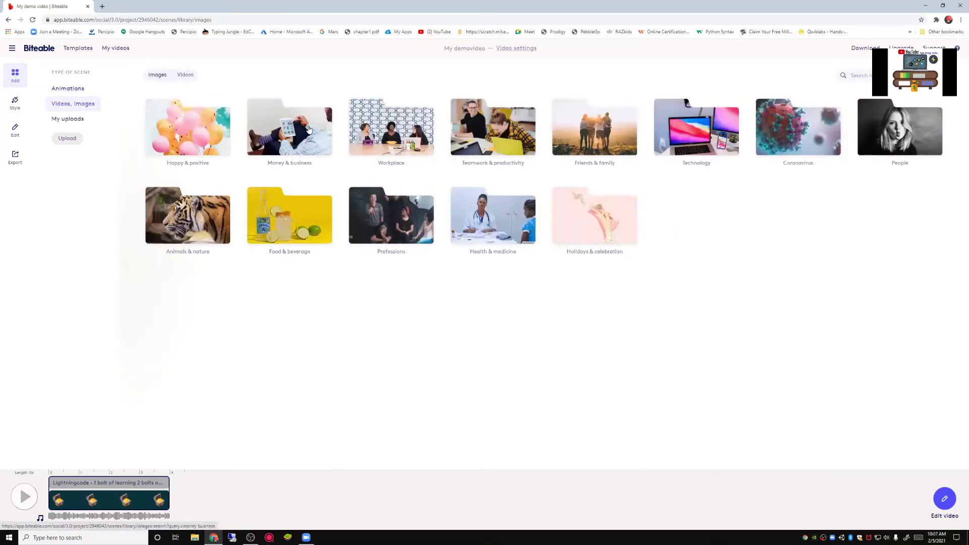
{"action": "left_click", "coordinate": [310, 134]}
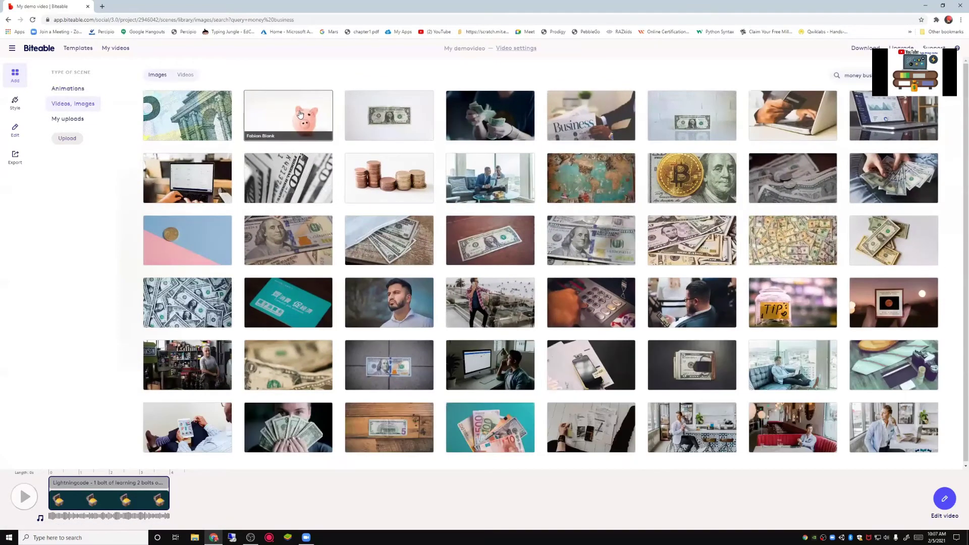
{"action": "left_click", "coordinate": [300, 115]}
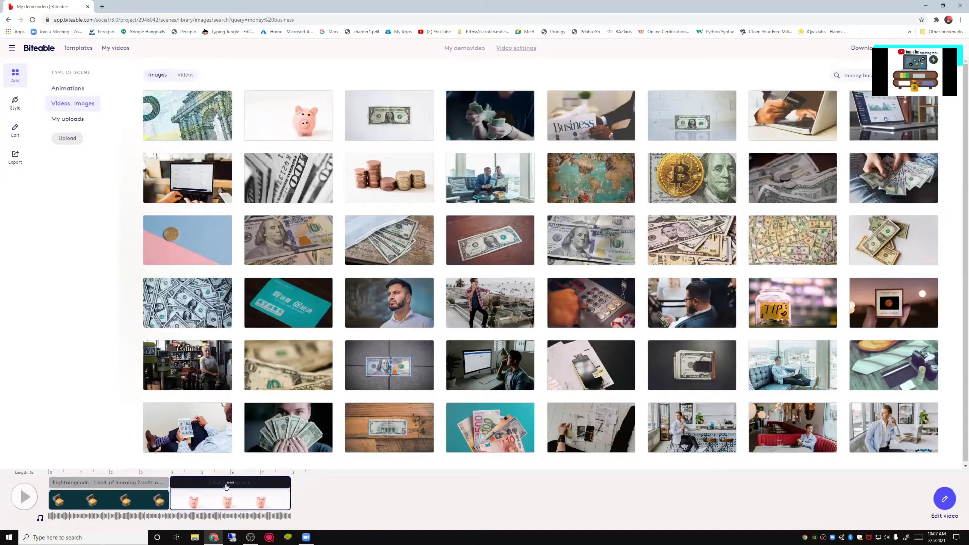
Step: Delete the piggy-bank scene from the timeline
{"action": "right_click", "coordinate": [232, 502]}
{"action": "left_click", "coordinate": [231, 501]}
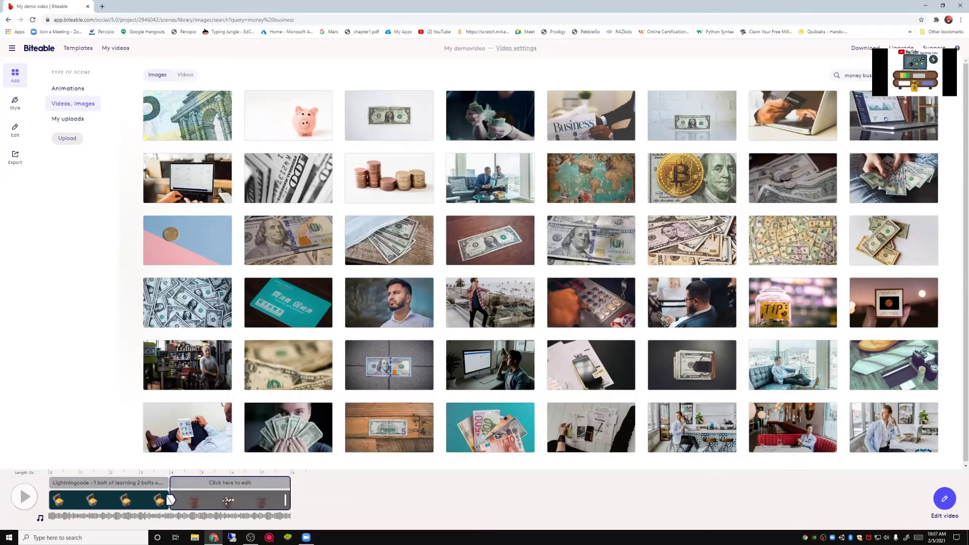
{"action": "left_click", "coordinate": [230, 499]}
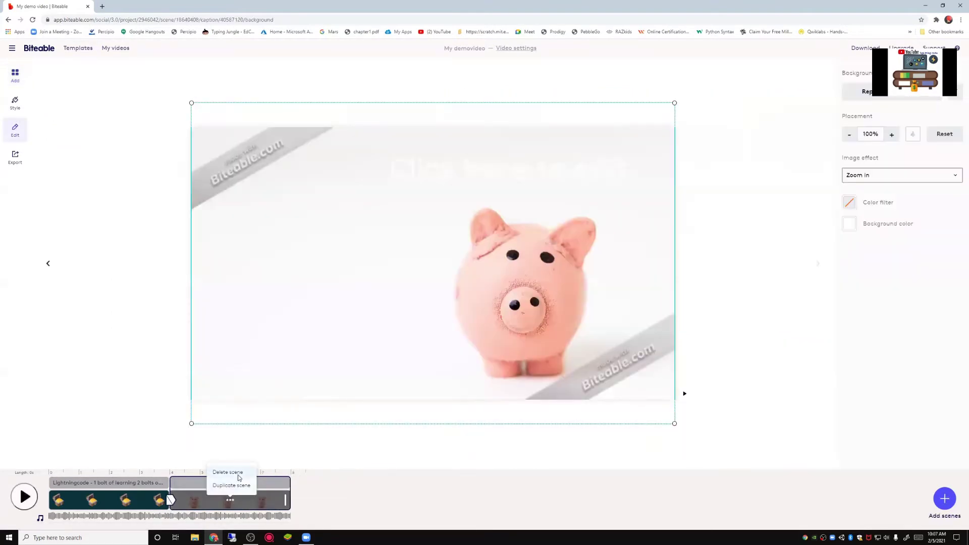
{"action": "left_click", "coordinate": [227, 472]}
Step: Browse the animated scene categories, checking Clay explainer, then open Fun icons
{"action": "left_click", "coordinate": [14, 75]}
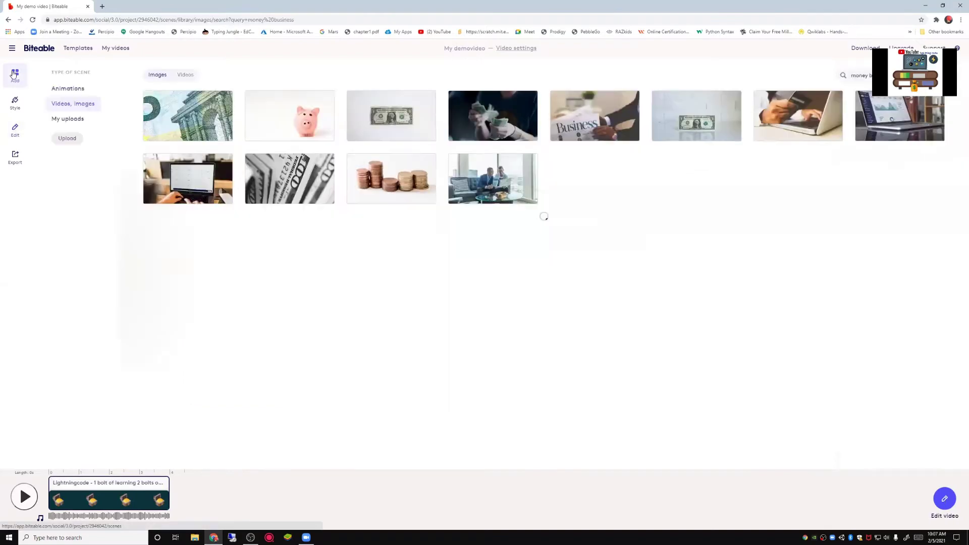
{"action": "left_click", "coordinate": [75, 90]}
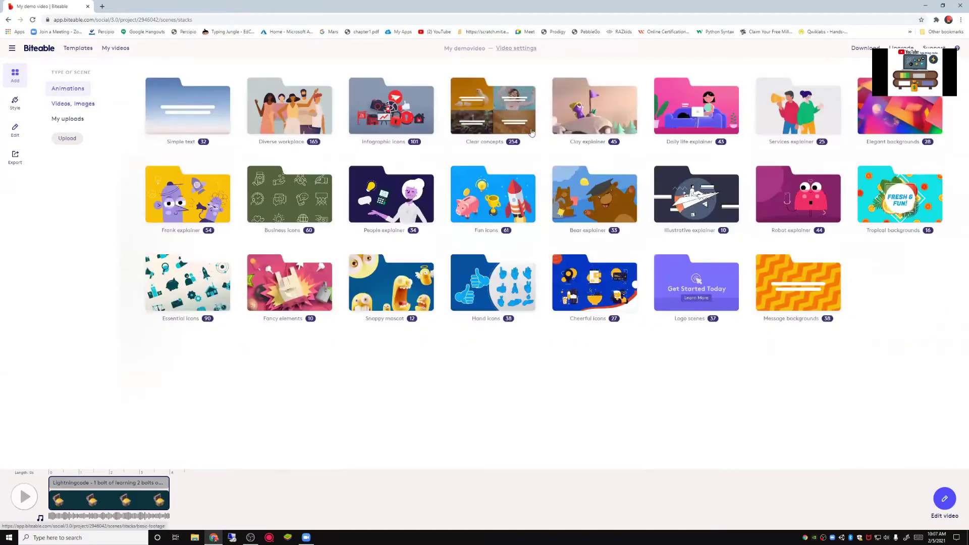
{"action": "left_click", "coordinate": [590, 126]}
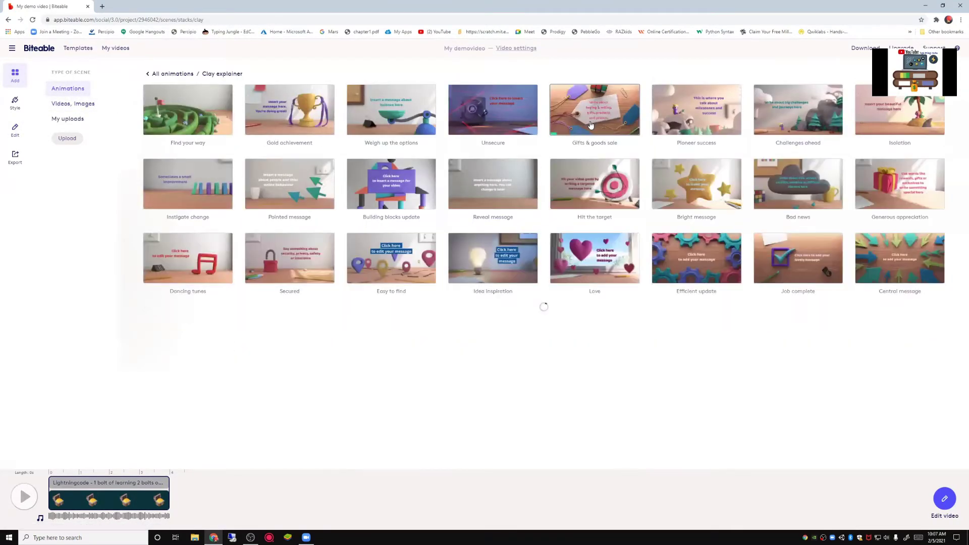
{"action": "scroll", "coordinate": [726, 252], "scroll_direction": "down", "scroll_amount": 1}
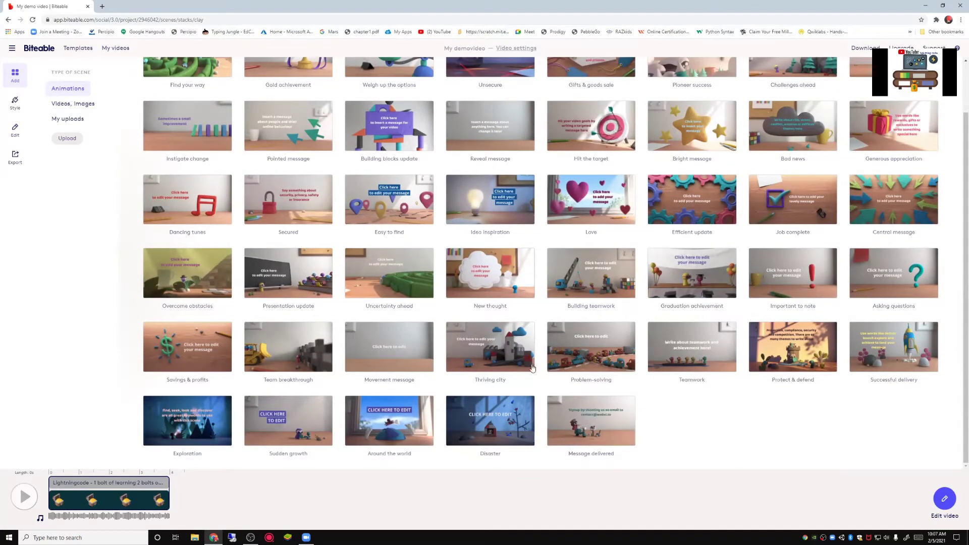
{"action": "scroll", "coordinate": [151, 98], "scroll_direction": "up", "scroll_amount": 1}
{"action": "left_click", "coordinate": [169, 74]}
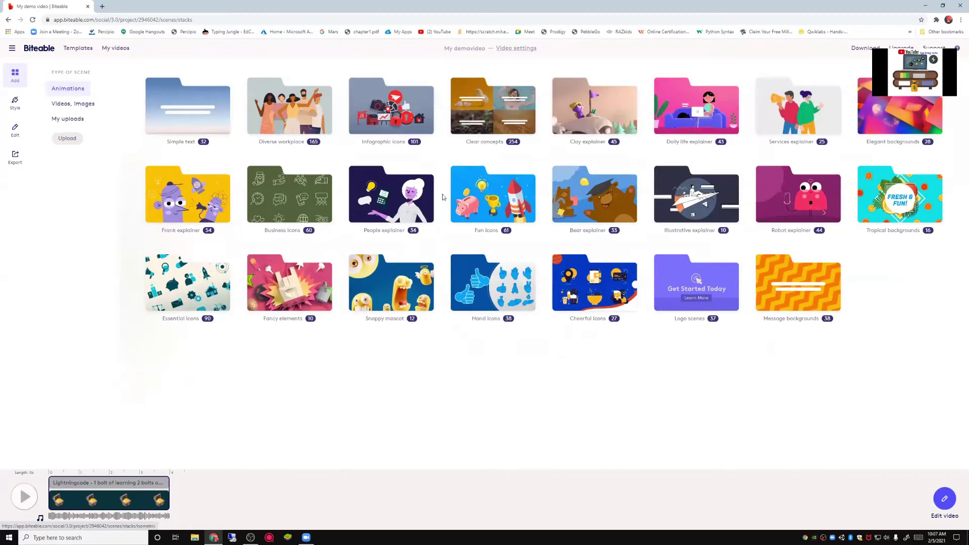
{"action": "left_click", "coordinate": [473, 210]}
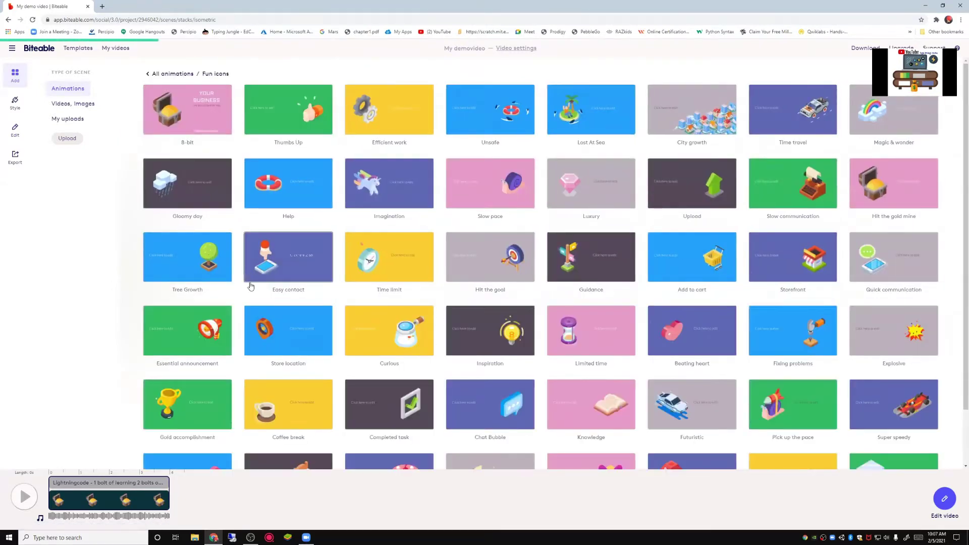
Step: Add the Gloomy day rain-cloud scene and change its caption to 'We are Lightningcode!'
{"action": "left_click", "coordinate": [253, 277]}
{"action": "left_click", "coordinate": [239, 484]}
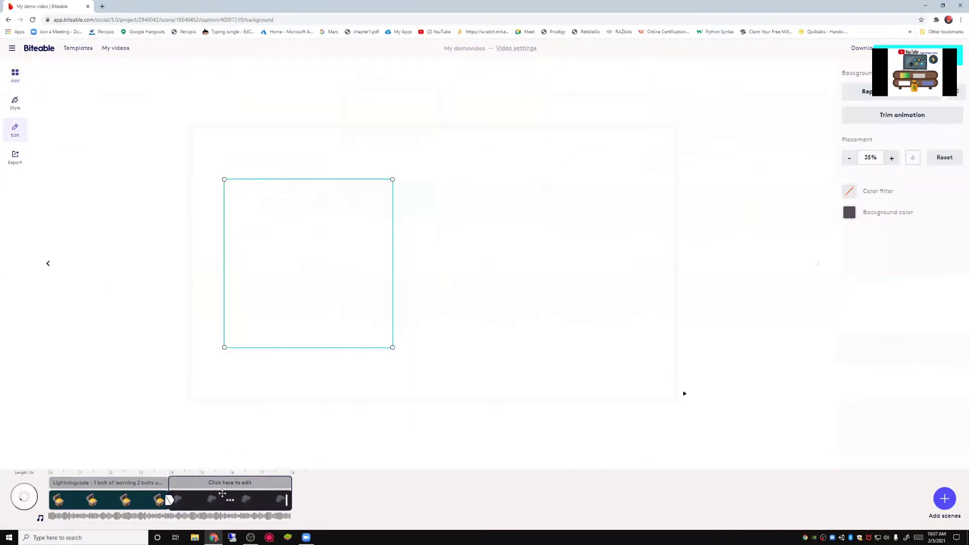
{"action": "left_click", "coordinate": [566, 255]}
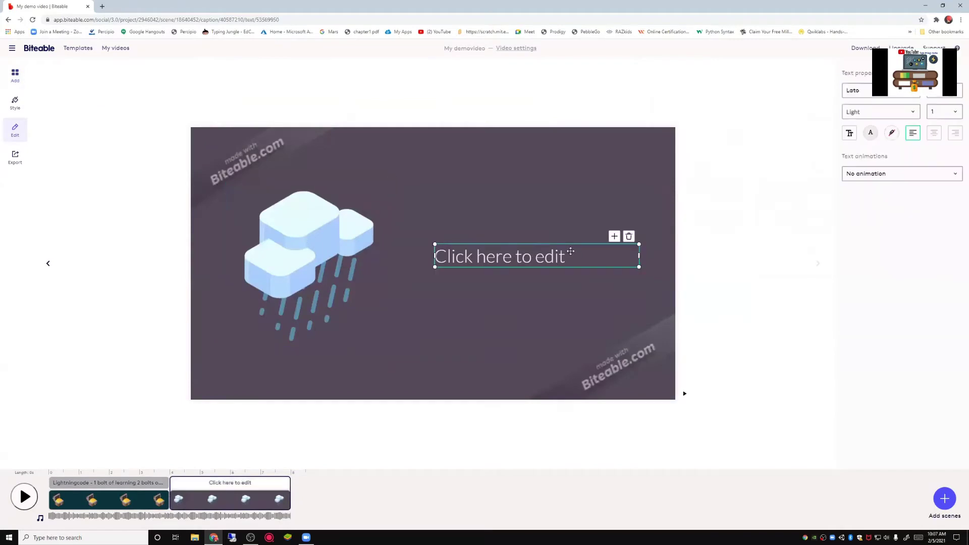
{"action": "key", "text": "BackSpace"}
{"action": "key", "text": "BackSpace"}
{"action": "key", "text": "BackSpace"}
{"action": "key", "text": "BackSpace"}
{"action": "key", "text": "BackSpace"}
{"action": "key", "text": "BackSpace"}
{"action": "key", "text": "BackSpace"}
{"action": "key", "text": "BackSpace"}
{"action": "key", "text": "BackSpace"}
{"action": "key", "text": "BackSpace"}
{"action": "key", "text": "BackSpace"}
{"action": "key", "text": "BackSpace"}
{"action": "key", "text": "BackSpace"}
{"action": "key", "text": "BackSpace"}
{"action": "key", "text": "BackSpace"}
{"action": "key", "text": "BackSpace"}
{"action": "key", "text": "BackSpace"}
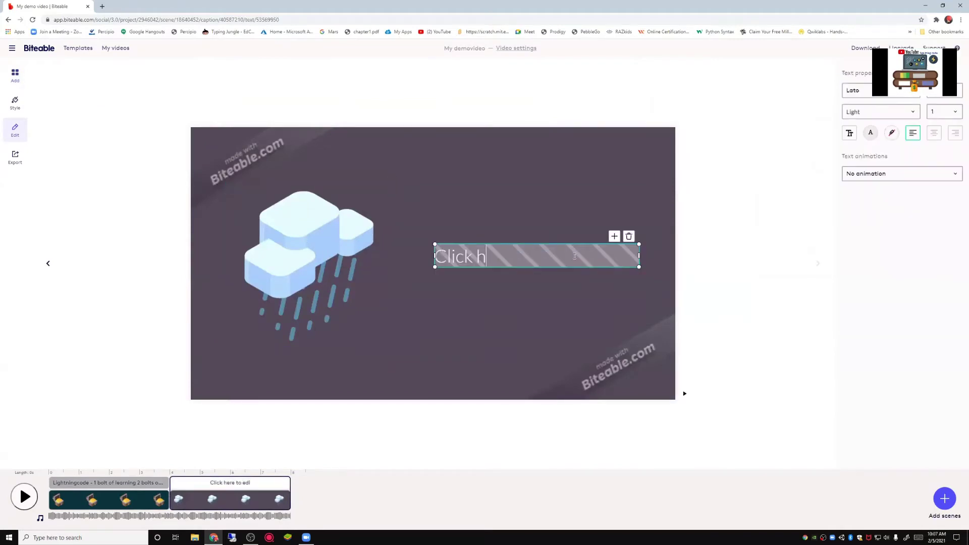
{"action": "type", "text": "We ar"}
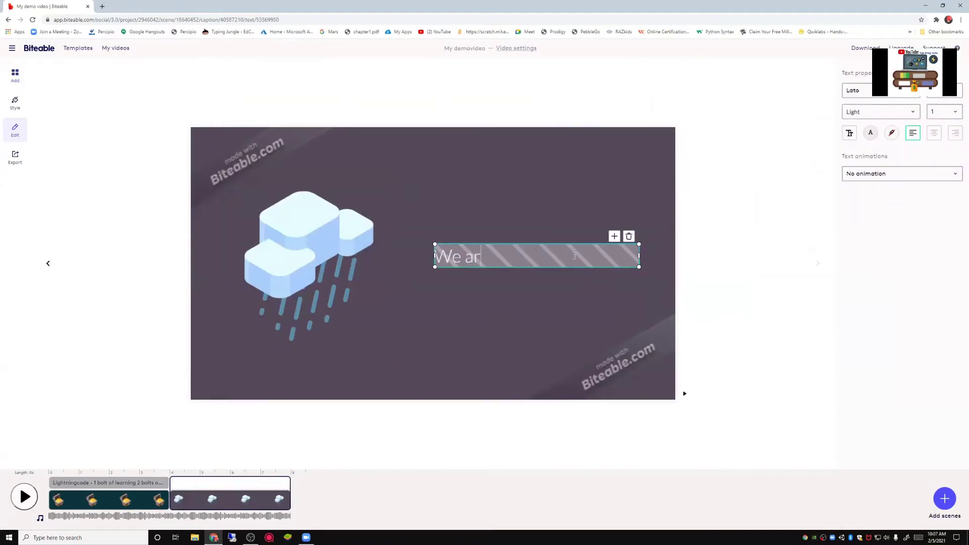
{"action": "type", "text": "e Lightningcode!"}
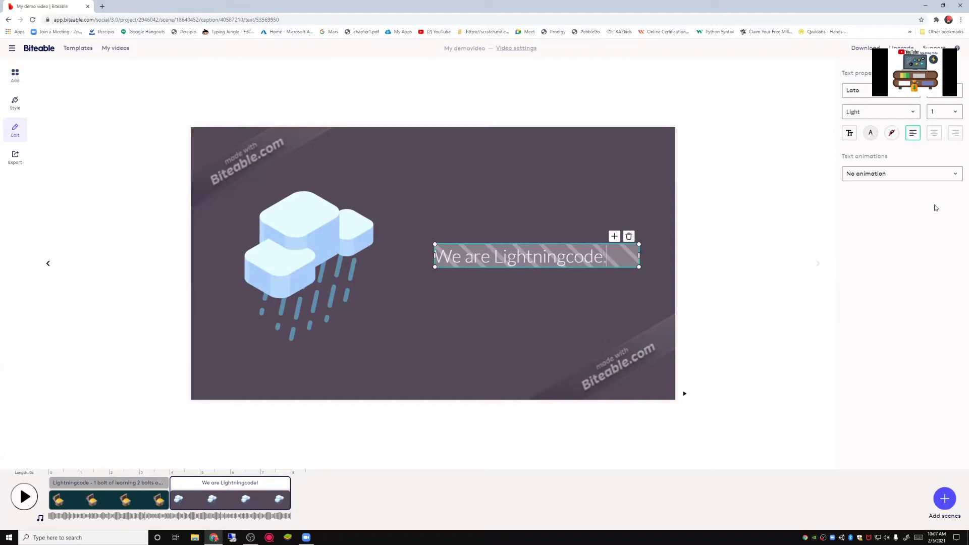
Step: Go back to the scene library and browse the Clay explainer animated scenes
{"action": "left_click", "coordinate": [945, 499]}
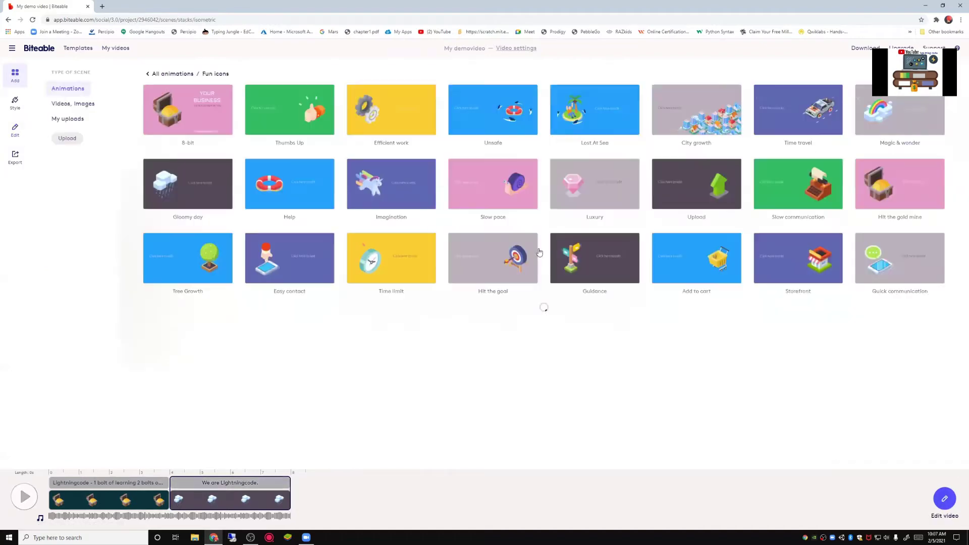
{"action": "left_click", "coordinate": [154, 74]}
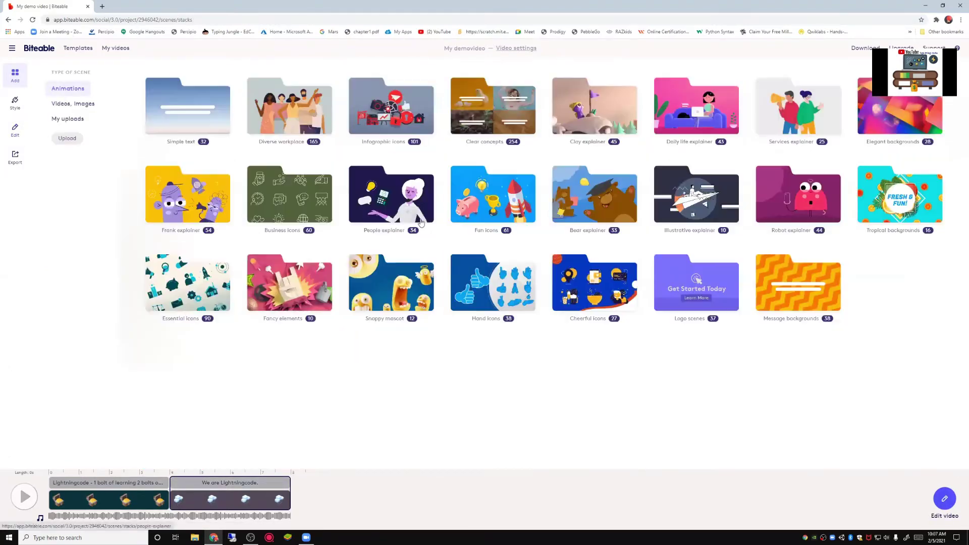
{"action": "left_click", "coordinate": [593, 107]}
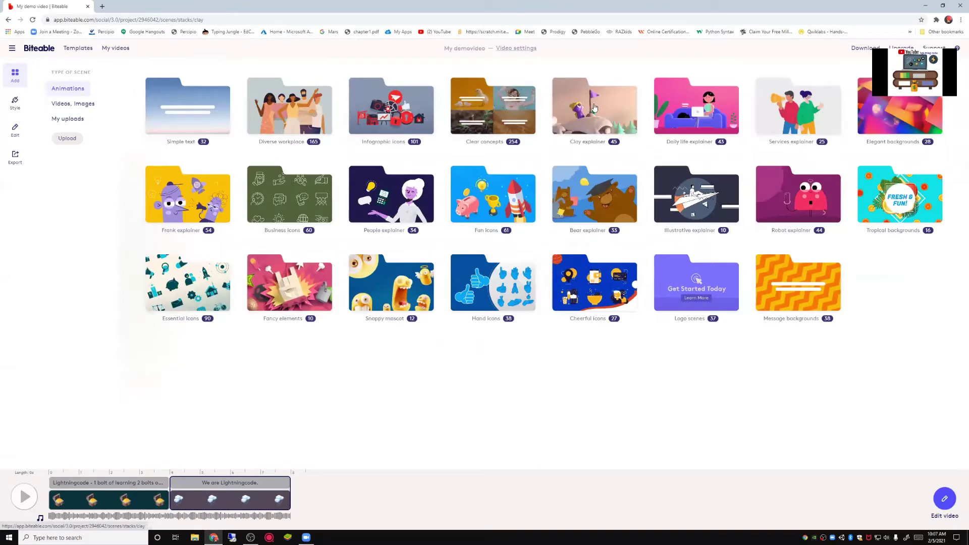
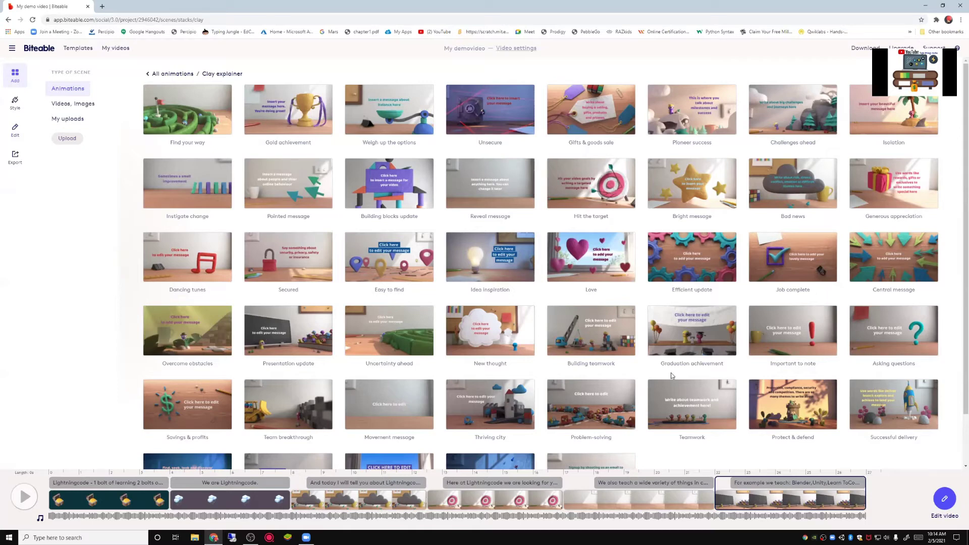
Step: Add the Teamwork clay scene and replace its purple placeholder caption with 'We also help Teamwork and'
{"action": "left_click", "coordinate": [483, 419]}
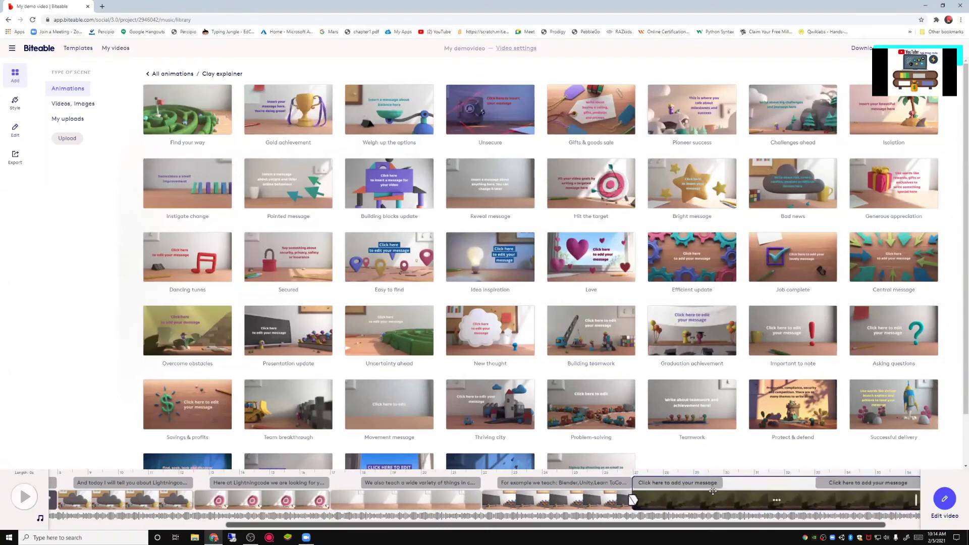
{"action": "left_click", "coordinate": [712, 491]}
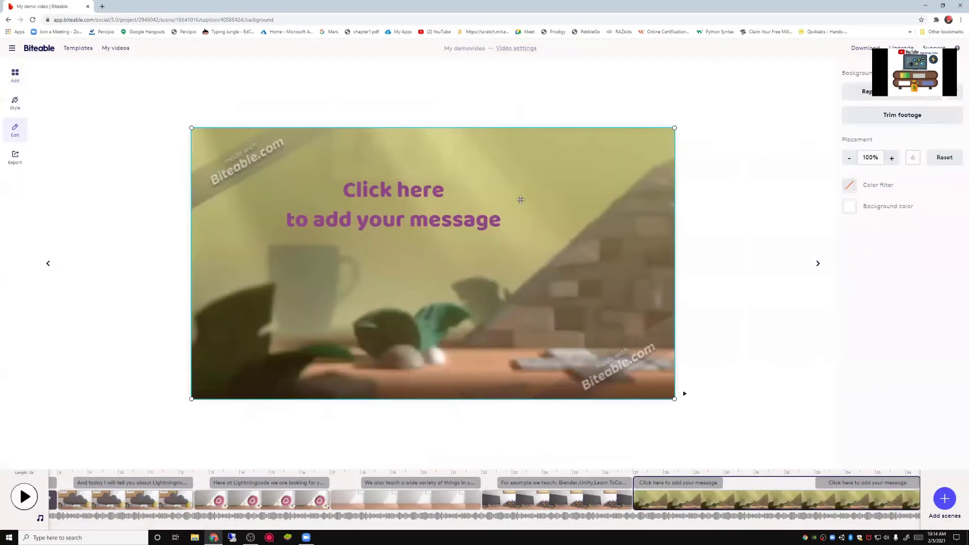
{"action": "left_click", "coordinate": [503, 224]}
{"action": "left_click", "coordinate": [501, 222]}
{"action": "left_click_drag", "start_coordinate": [501, 222], "coordinate": [234, 191]}
{"action": "key", "text": "BackSpace"}
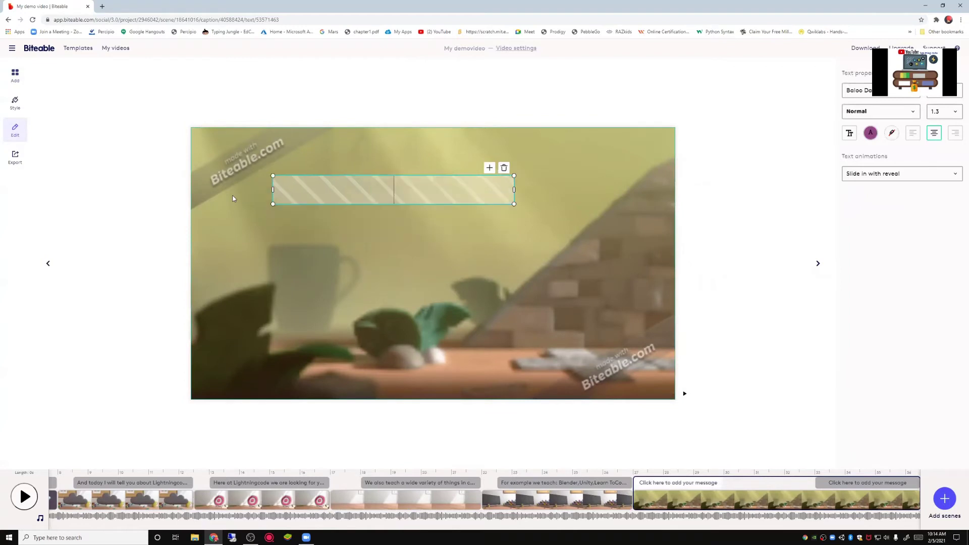
{"action": "type", "text": "We also"}
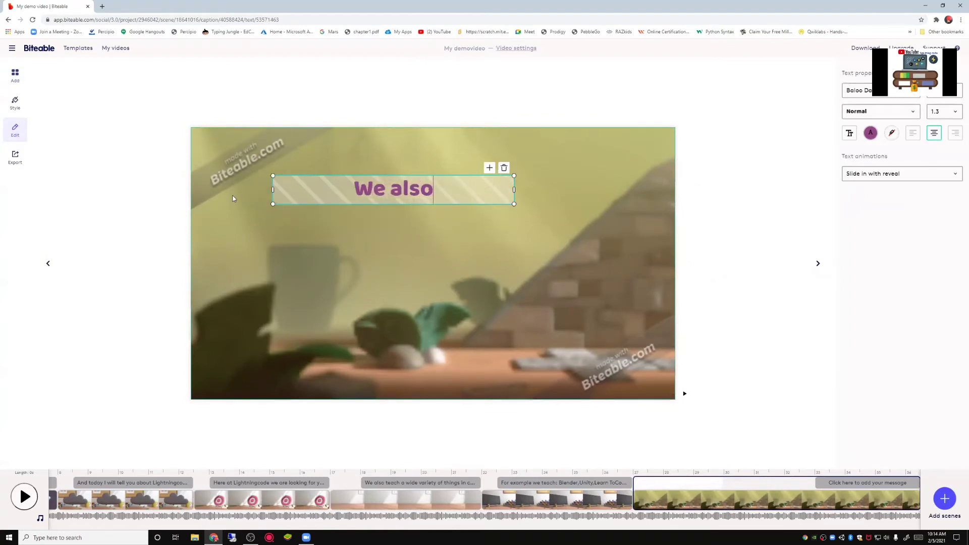
{"action": "type", "text": " help"}
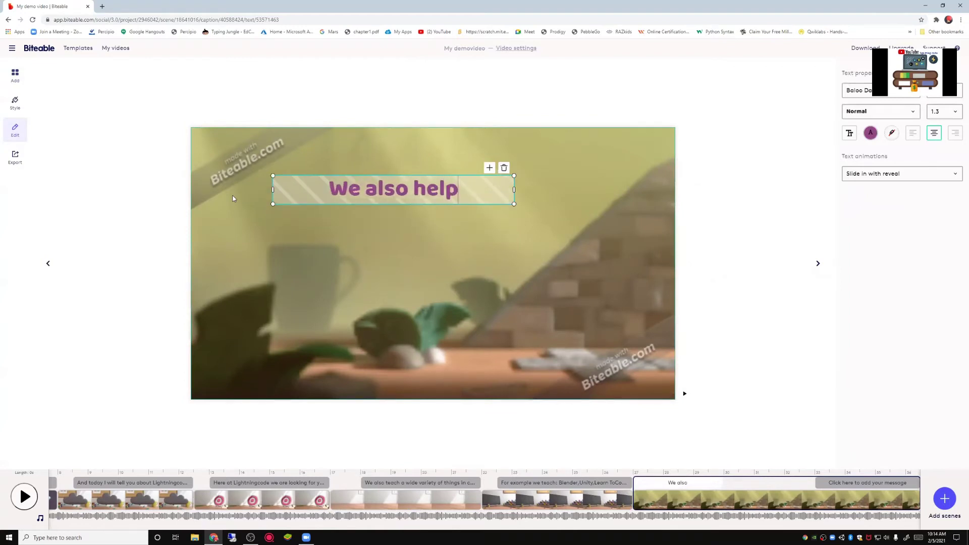
{"action": "type", "text": " Teamwork"}
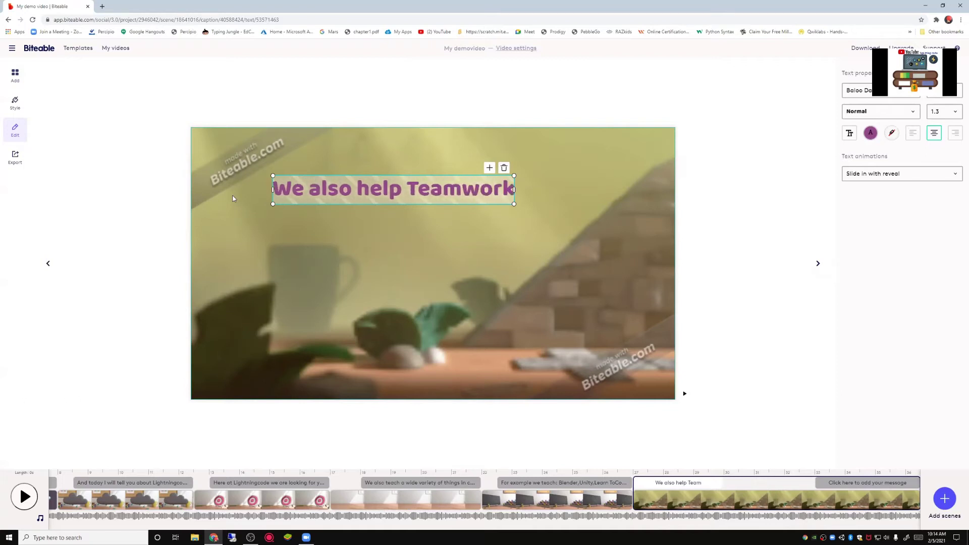
{"action": "type", "text": " a"}
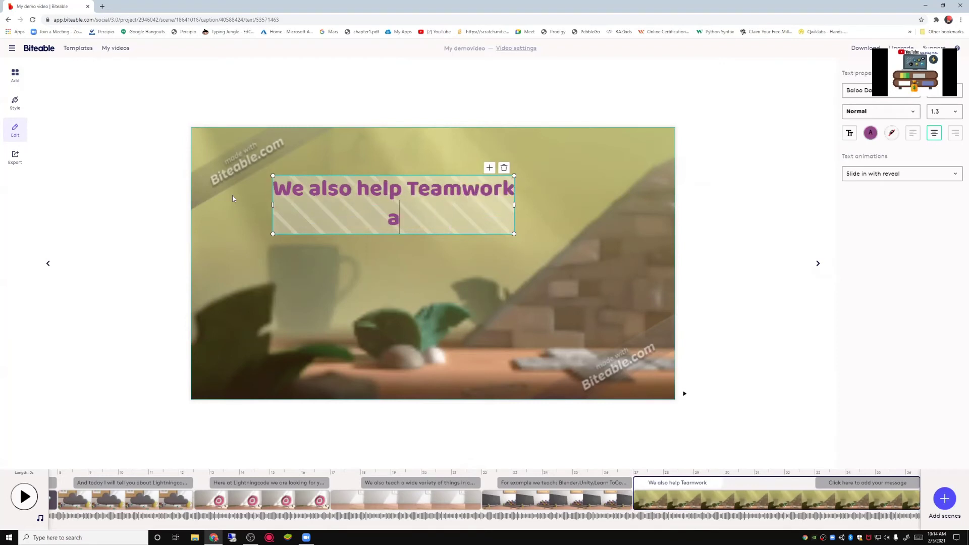
{"action": "type", "text": "nd"}
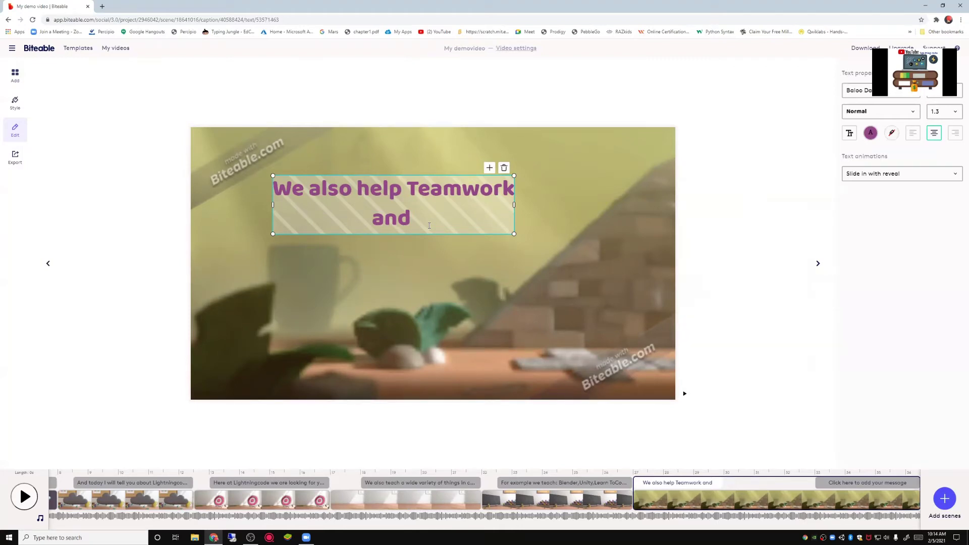
Step: Complete the purple caption to read 'We also help Teamwork and we also support indie devs.'
{"action": "type", "text": "we "}
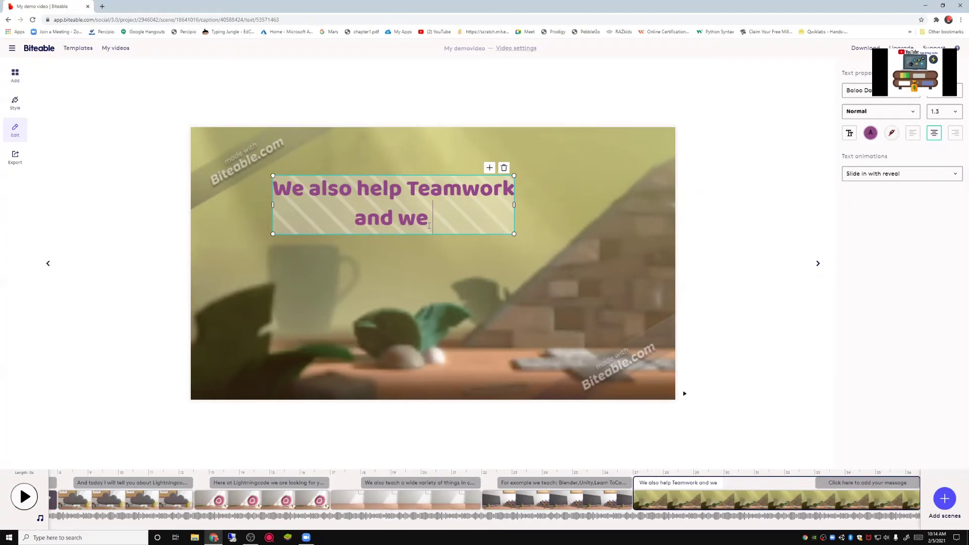
{"action": "type", "text": "also "}
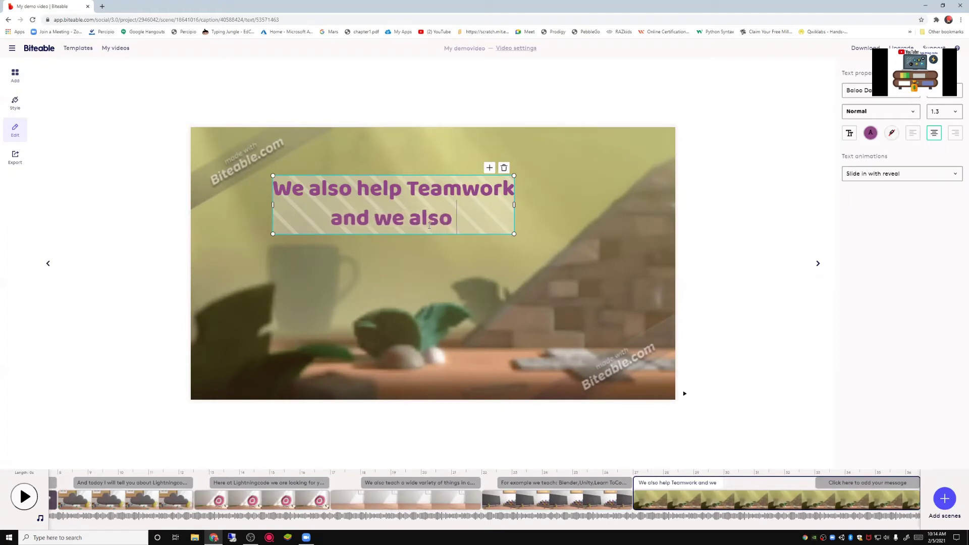
{"action": "type", "text": "suppo"}
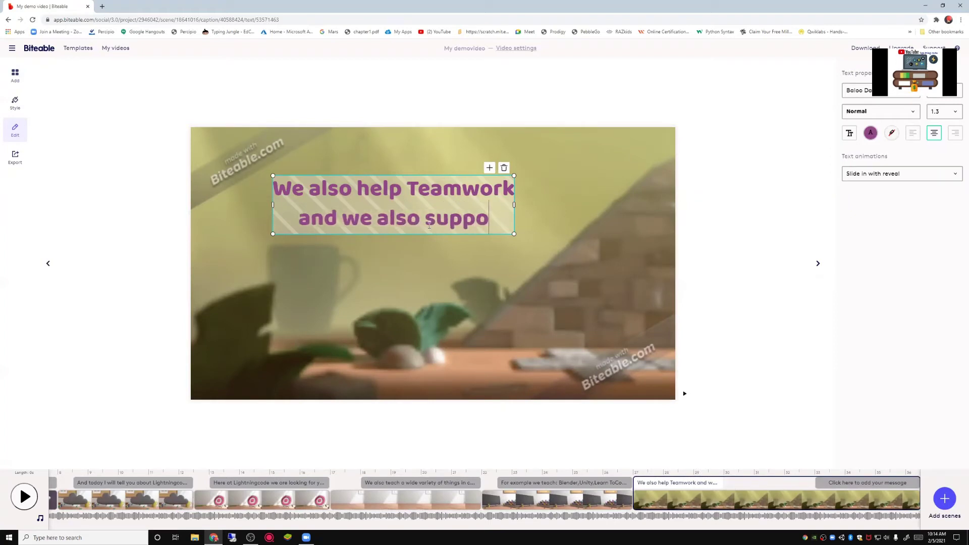
{"action": "type", "text": "rt indie"}
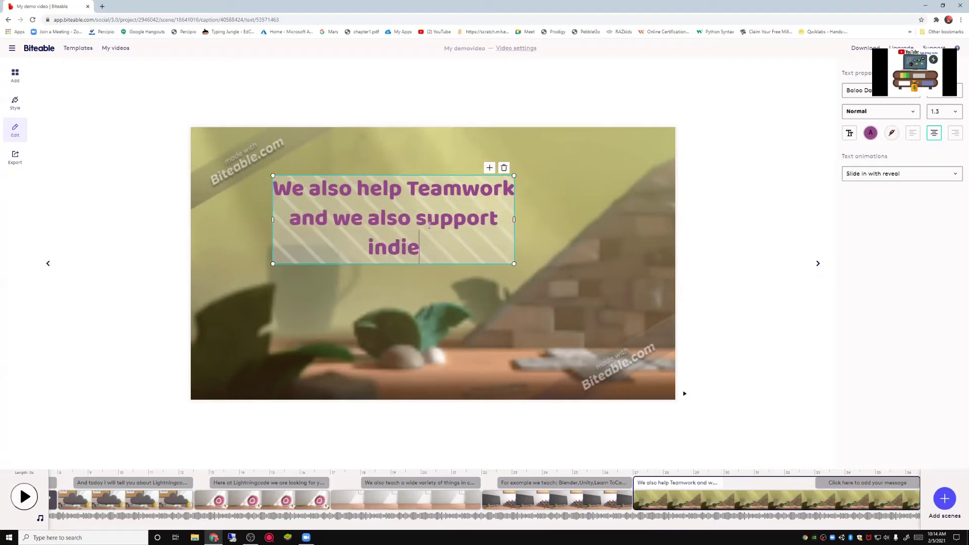
{"action": "type", "text": " devs"}
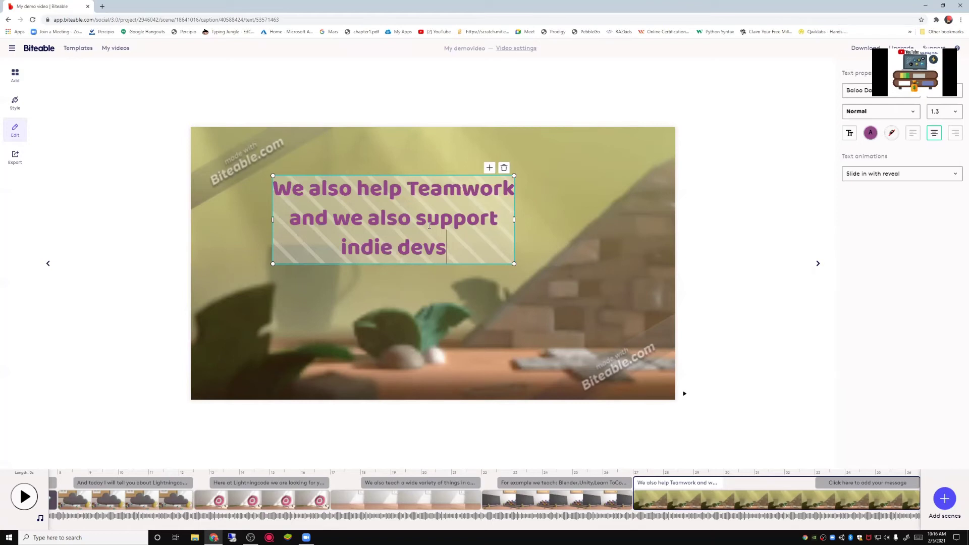
{"action": "type", "text": "."}
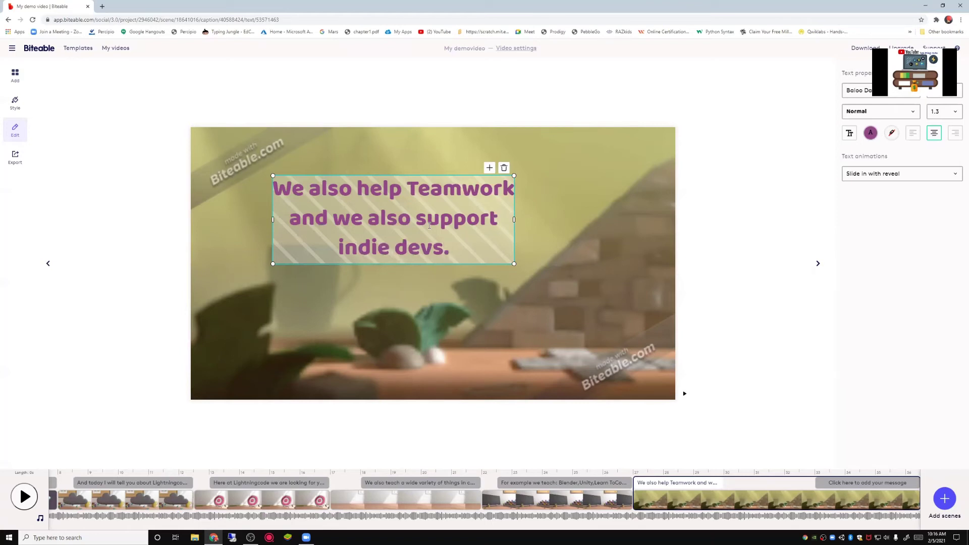
Step: Replace the yellow placeholder caption's first line with 'And the Reward is huge', fixing a typo
{"action": "left_click", "coordinate": [860, 481]}
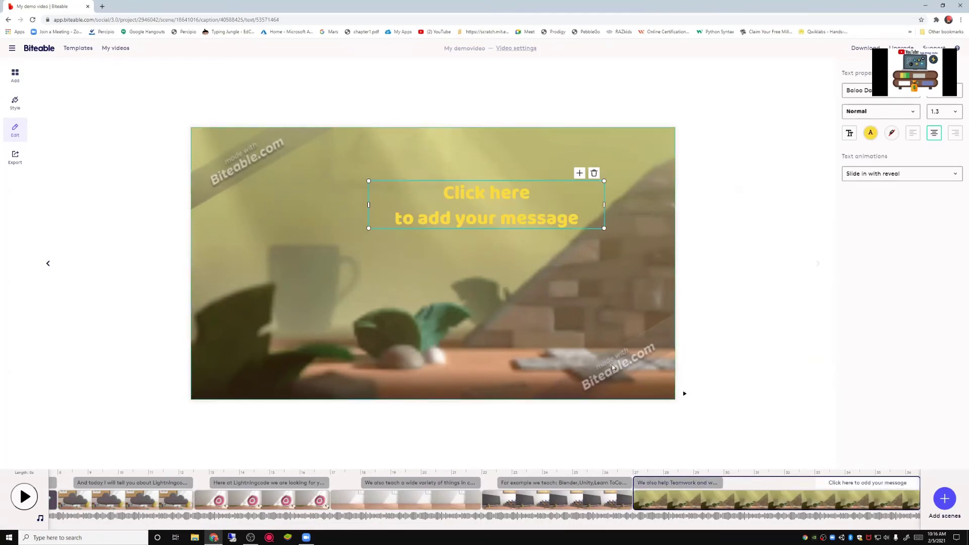
{"action": "left_click", "coordinate": [591, 222]}
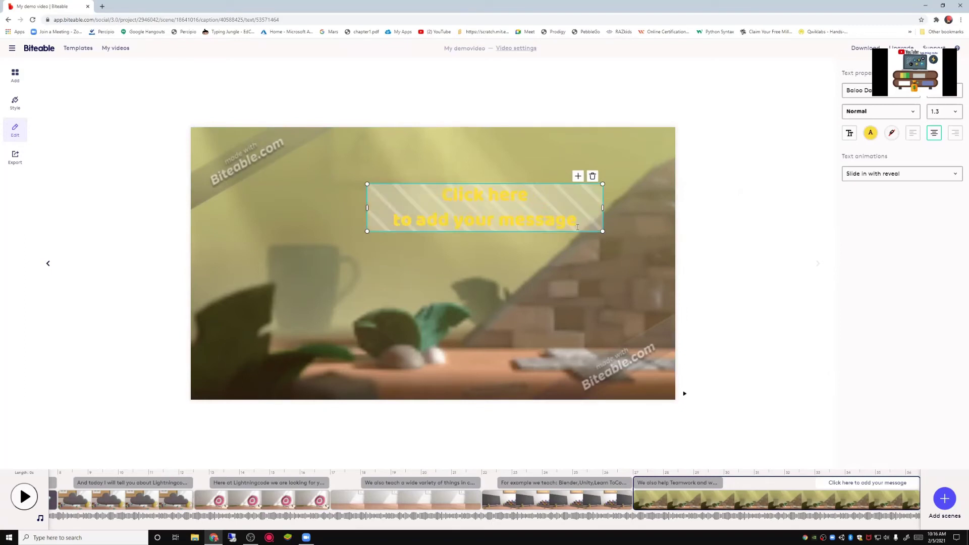
{"action": "type", "text": "Cli"}
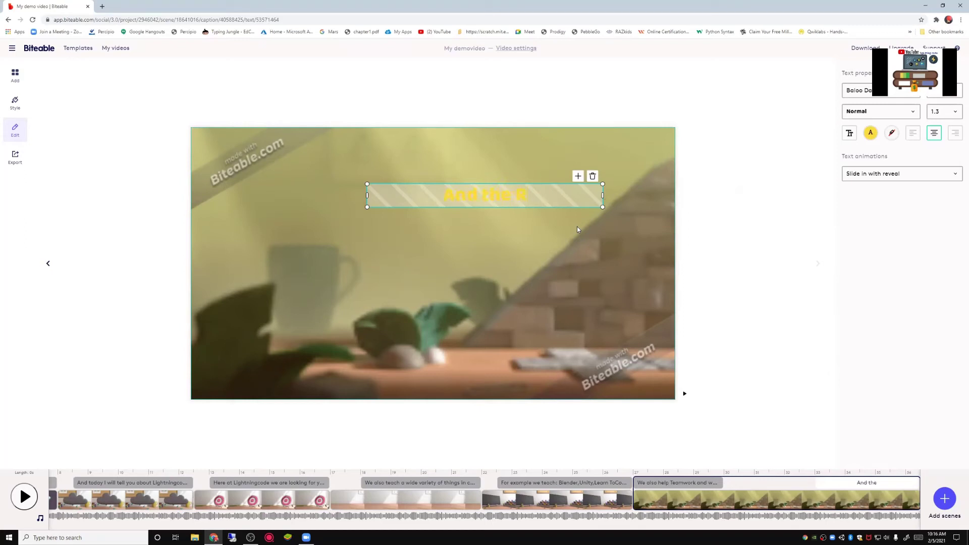
{"action": "type", "text": "aa"}
{"action": "key", "text": "BackSpace"}
{"action": "type", "text": "s uge"}
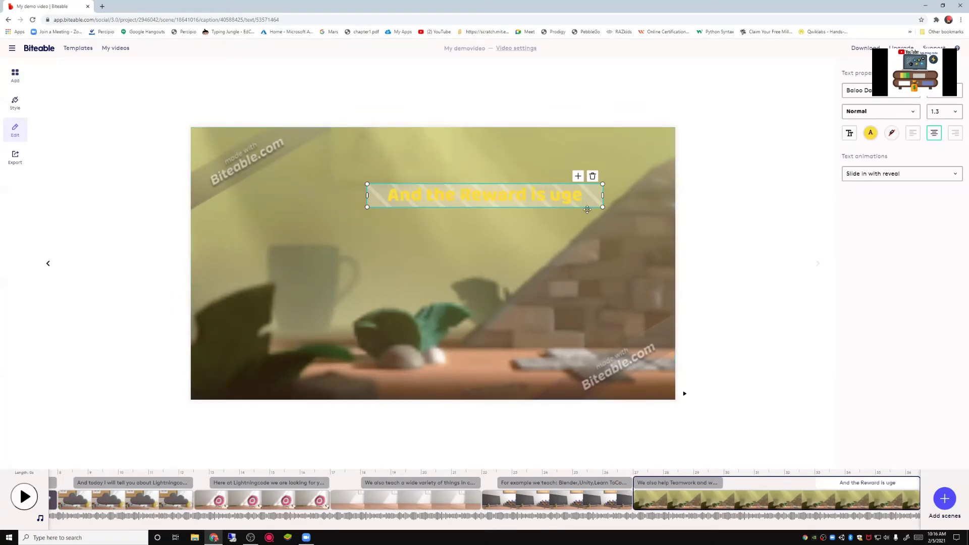
{"action": "type", "text": "h"}
{"action": "type", "text": "!"}
Step: Begin a second caption line 'For the' and remove the exclamation mark after 'huge'
{"action": "key", "text": "Return"}
{"action": "type", "text": "For the"}
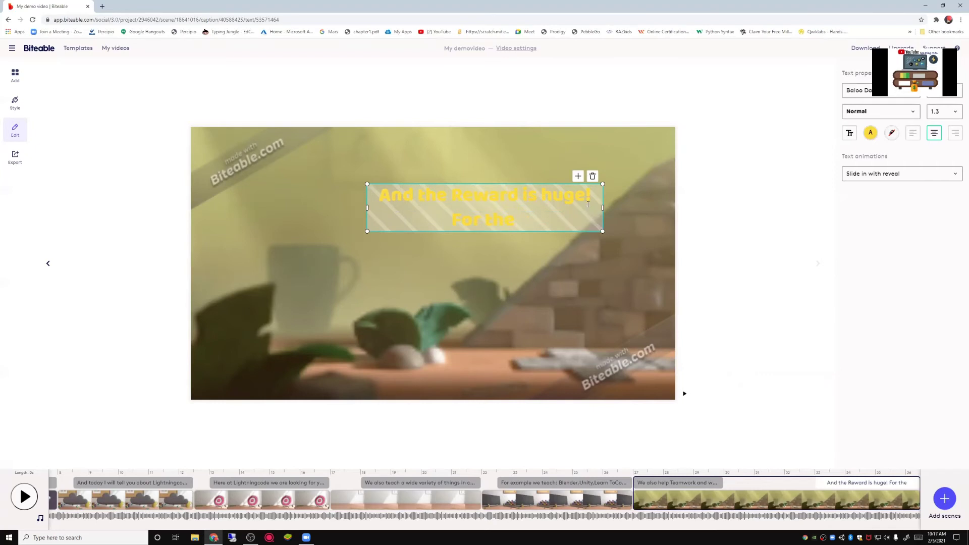
{"action": "left_click", "coordinate": [595, 195]}
{"action": "key", "text": "BackSpace"}
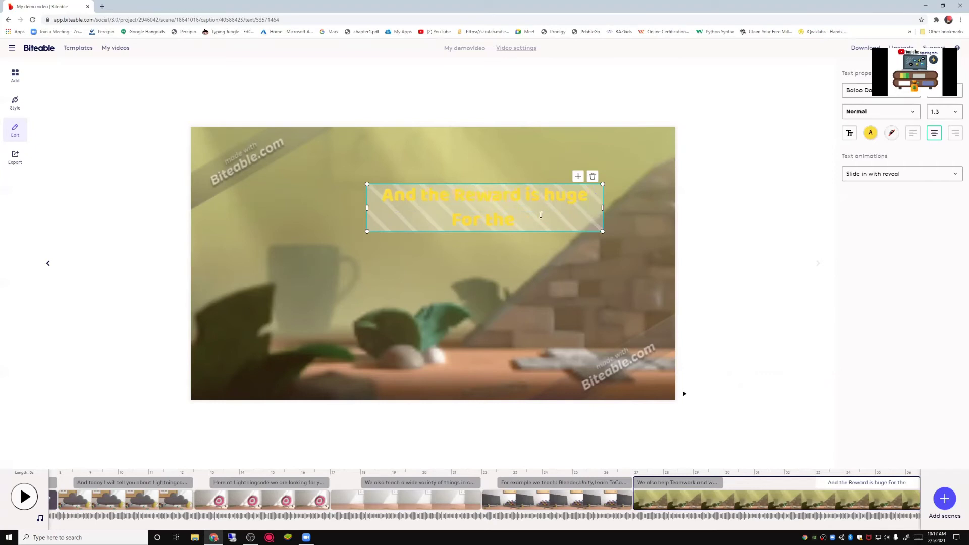
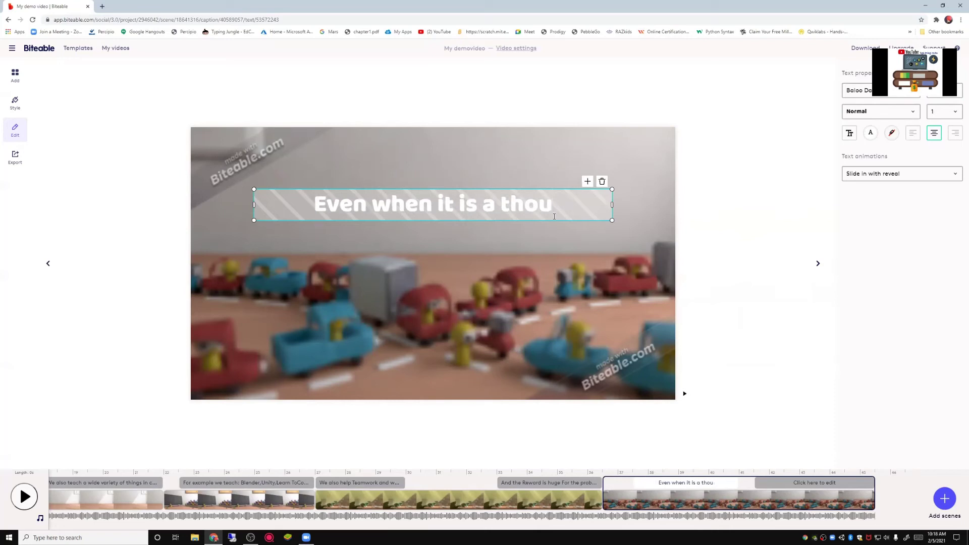
Step: Correct the caption's ending to read 'Even when it is a tough time.' and open the next placeholder scene
{"action": "key", "text": "BackSpace"}
{"action": "key", "text": "BackSpace"}
{"action": "key", "text": "BackSpace"}
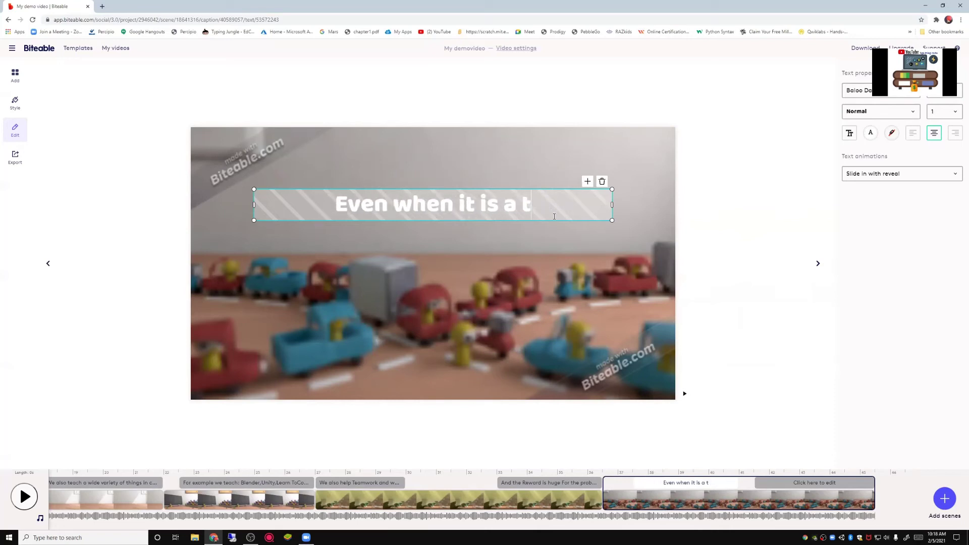
{"action": "type", "text": "ough time"}
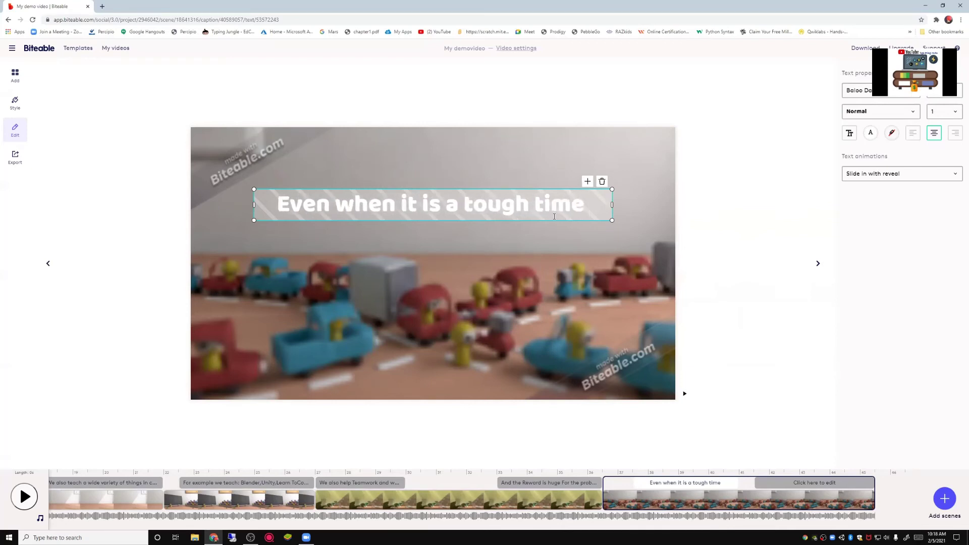
{"action": "type", "text": "."}
{"action": "left_click", "coordinate": [805, 482]}
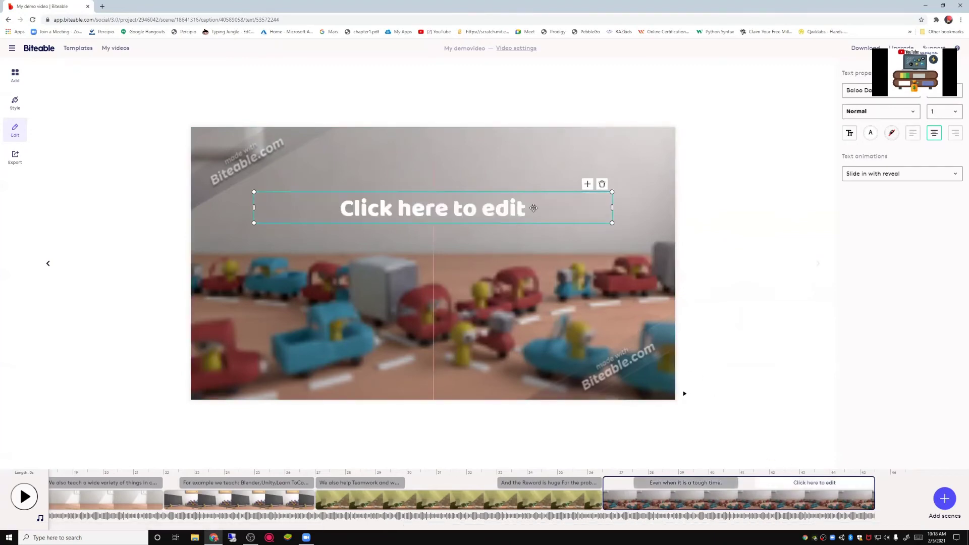
Step: Replace 'Click here to edit' with 'With Lightningcode most of the problems will get solved.' and open the clay scene library
{"action": "left_click", "coordinate": [535, 208]}
{"action": "key", "text": "BackSpace"}
{"action": "key", "text": "BackSpace"}
{"action": "key", "text": "BackSpace"}
{"action": "key", "text": "BackSpace"}
{"action": "key", "text": "BackSpace"}
{"action": "key", "text": "BackSpace"}
{"action": "key", "text": "BackSpace"}
{"action": "key", "text": "BackSpace"}
{"action": "key", "text": "BackSpace"}
{"action": "key", "text": "BackSpace"}
{"action": "key", "text": "BackSpace"}
{"action": "key", "text": "BackSpace"}
{"action": "key", "text": "BackSpace"}
{"action": "key", "text": "BackSpace"}
{"action": "key", "text": "BackSpace"}
{"action": "key", "text": "BackSpace"}
{"action": "key", "text": "BackSpace"}
{"action": "key", "text": "BackSpace"}
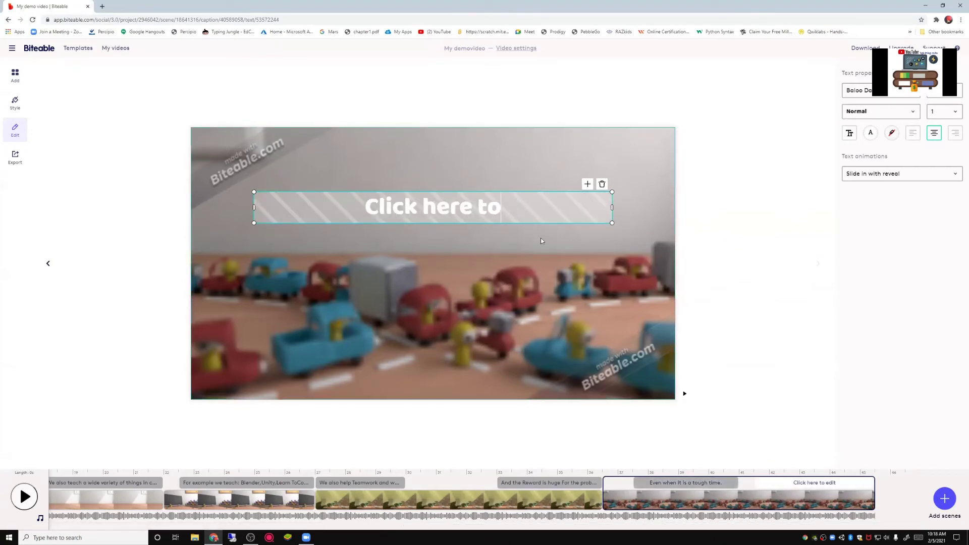
{"action": "type", "text": "Wir"}
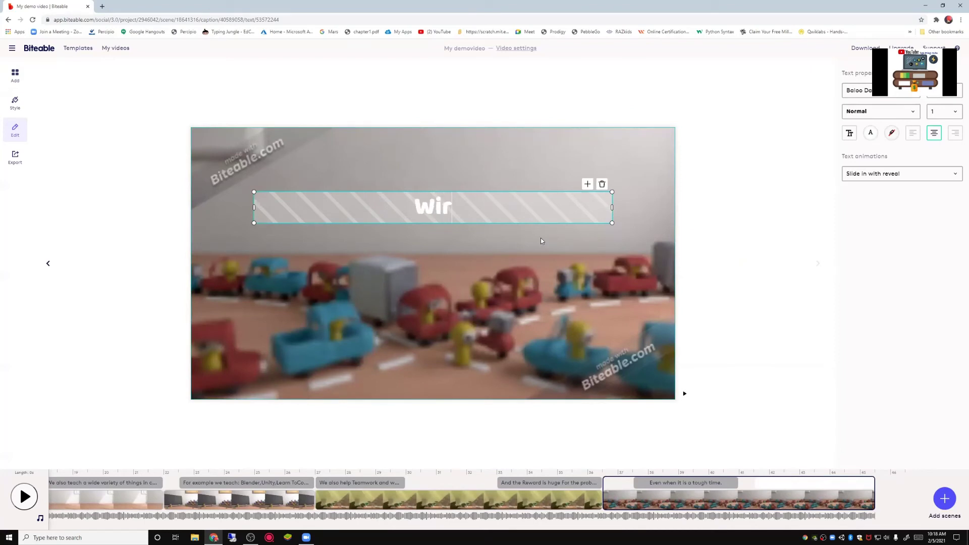
{"action": "key", "text": "BackSpace"}
{"action": "type", "text": "th Lig"}
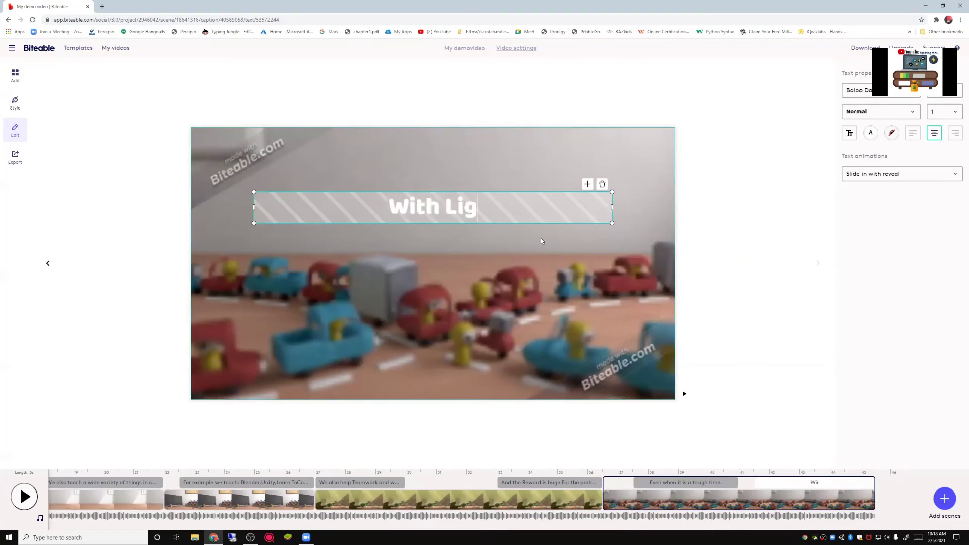
{"action": "type", "text": "htningcode"}
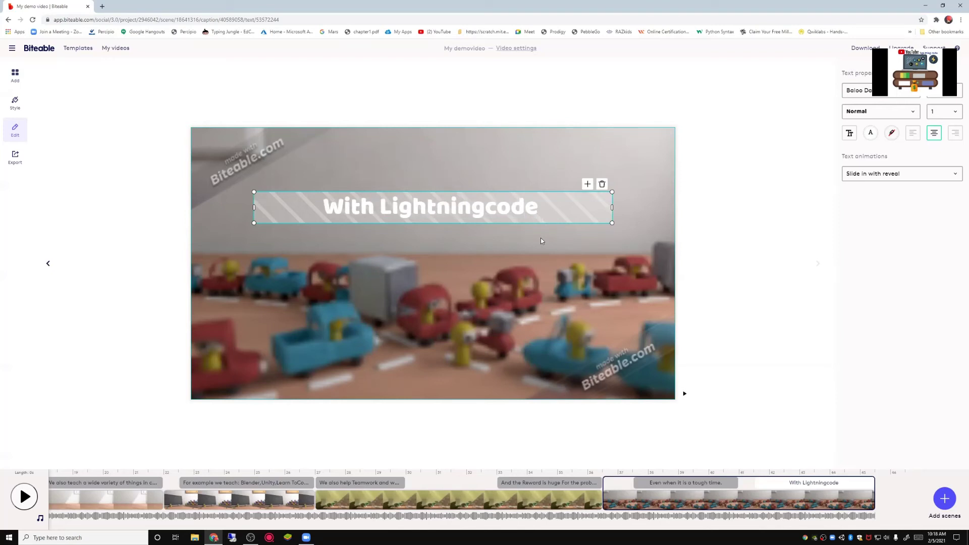
{"action": "type", "text": " most"}
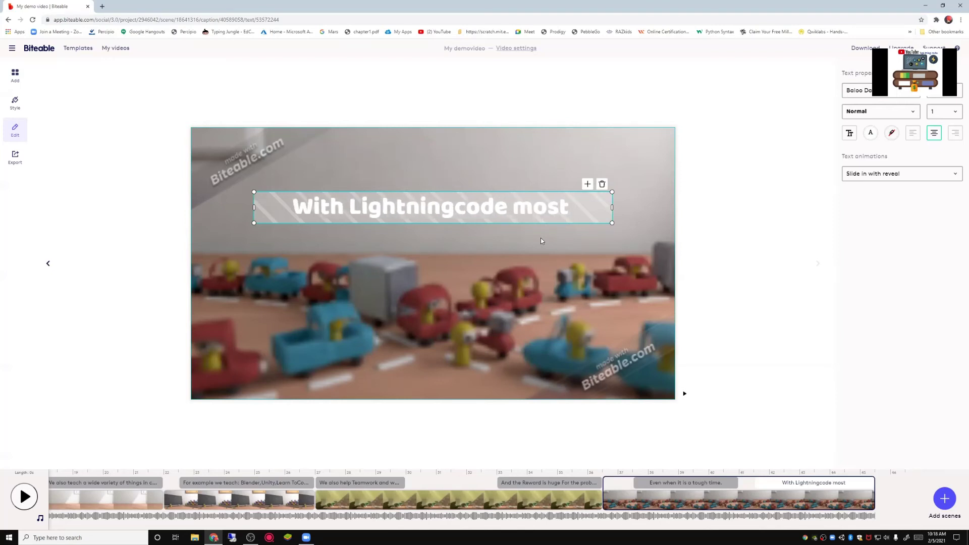
{"action": "type", "text": " of the"}
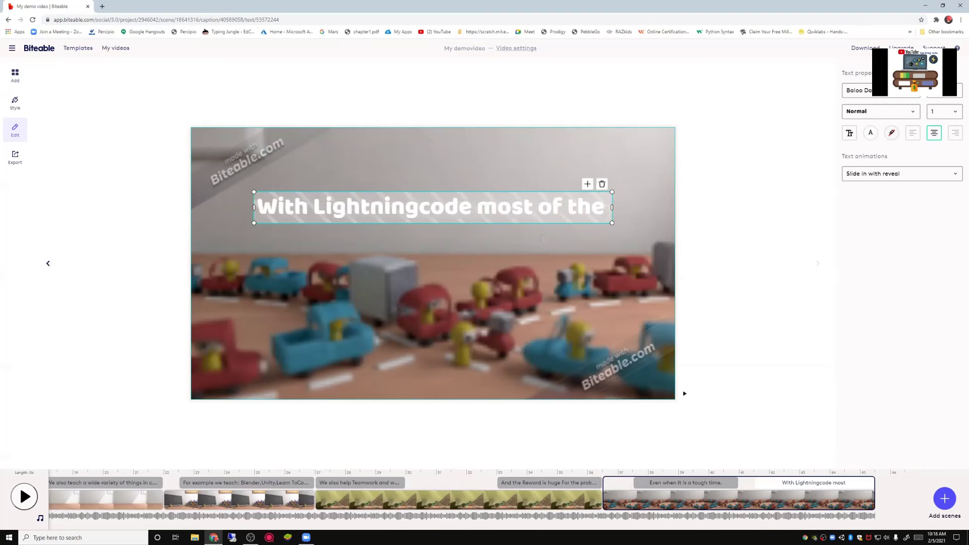
{"action": "type", "text": " proble"}
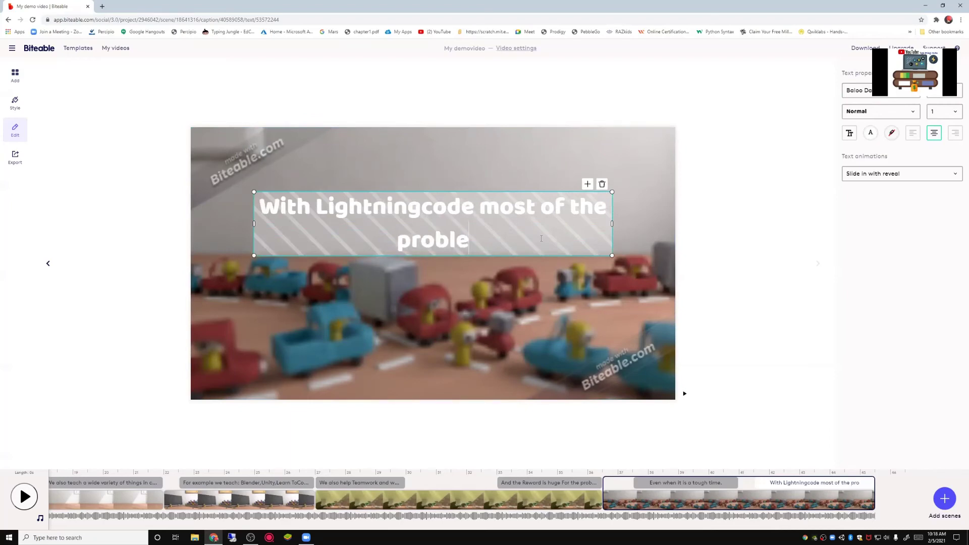
{"action": "type", "text": "ms wi"}
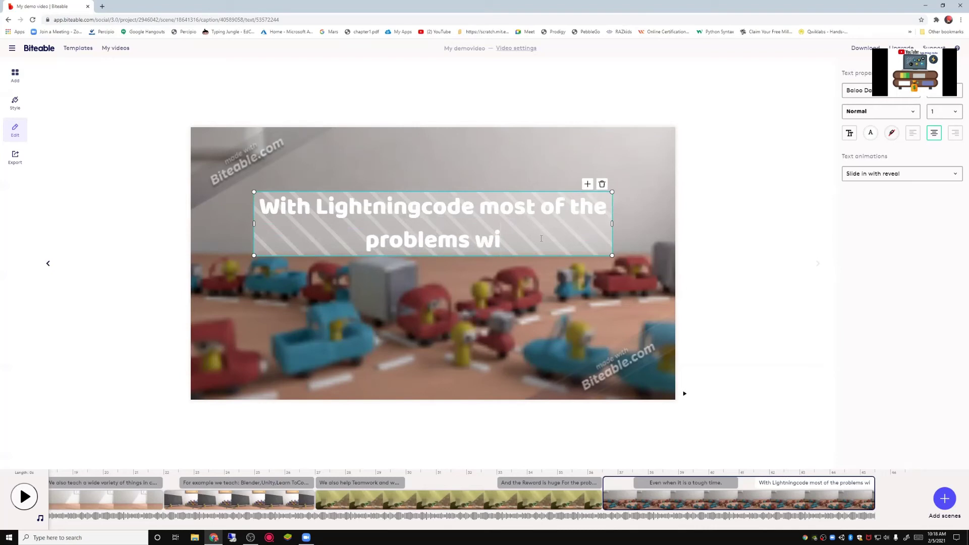
{"action": "type", "text": "ll get solved"}
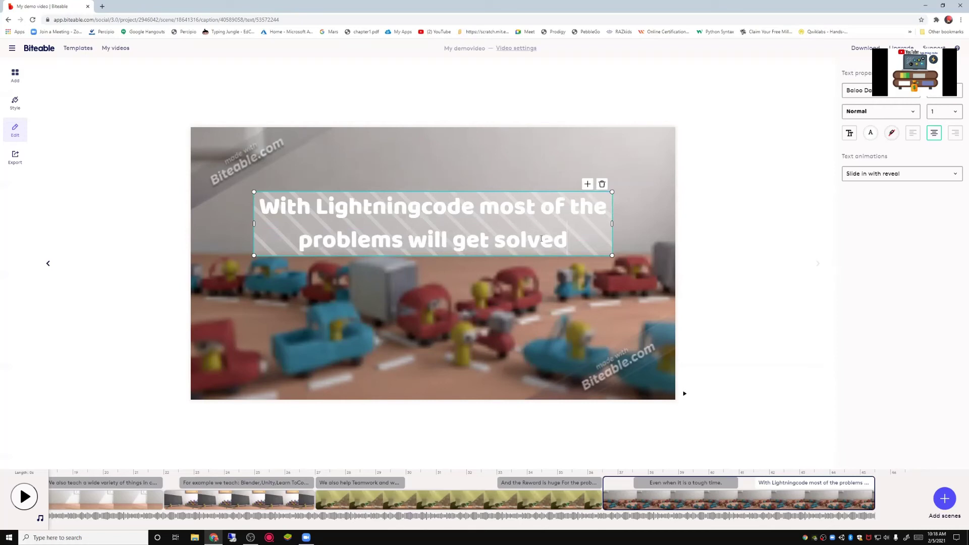
{"action": "type", "text": "."}
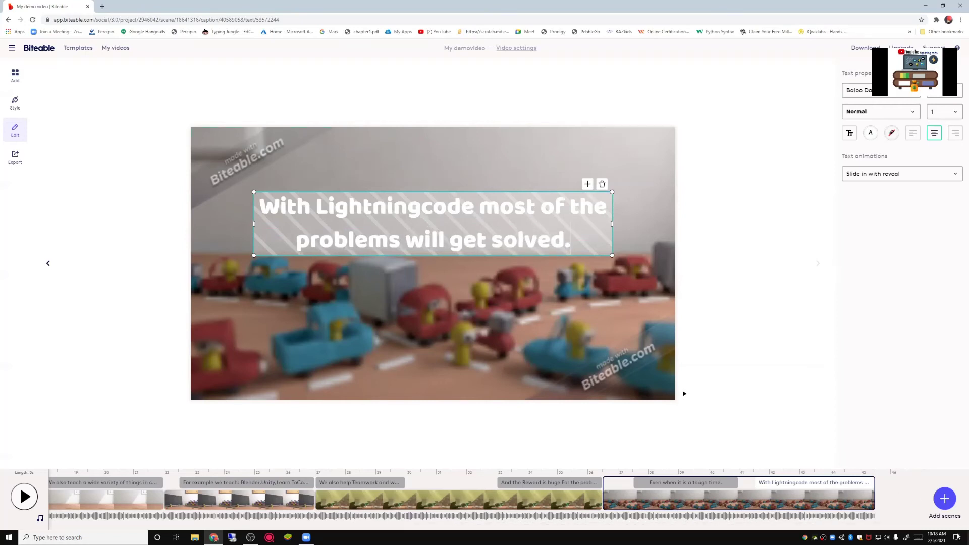
{"action": "left_click", "coordinate": [951, 502]}
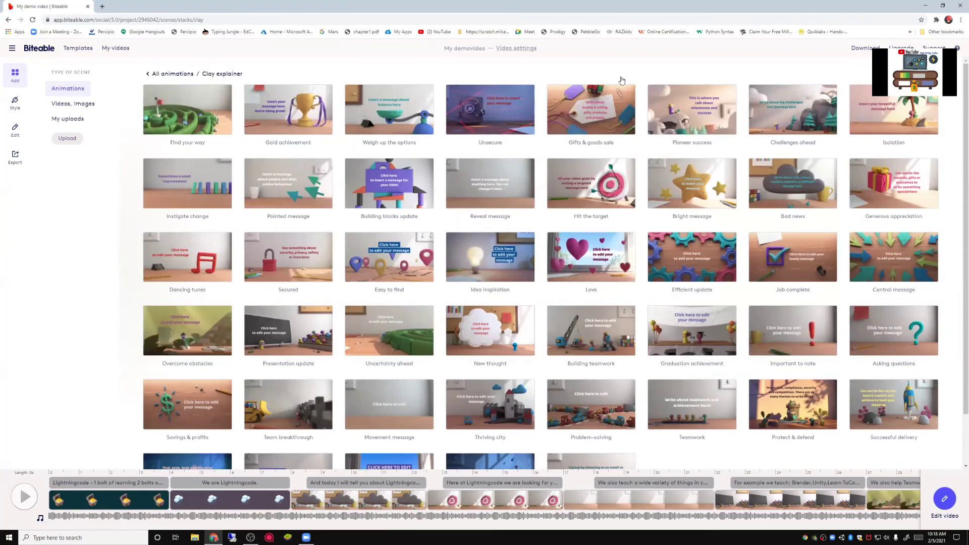
Step: Append the Successful delivery clay scene and caption it 'Now we can acheive all of our goals!'
{"action": "scroll", "coordinate": [670, 426], "scroll_direction": "down", "scroll_amount": 1}
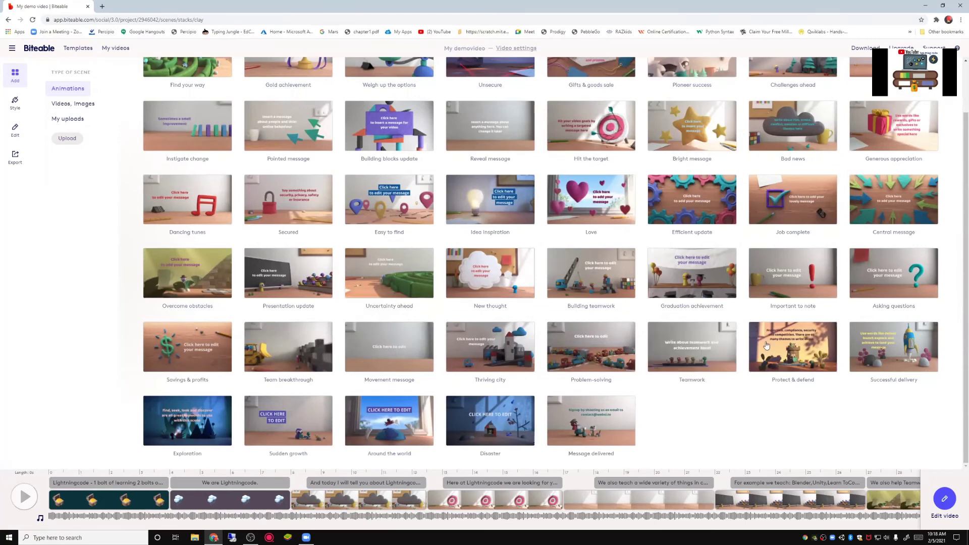
{"action": "left_click", "coordinate": [906, 359]}
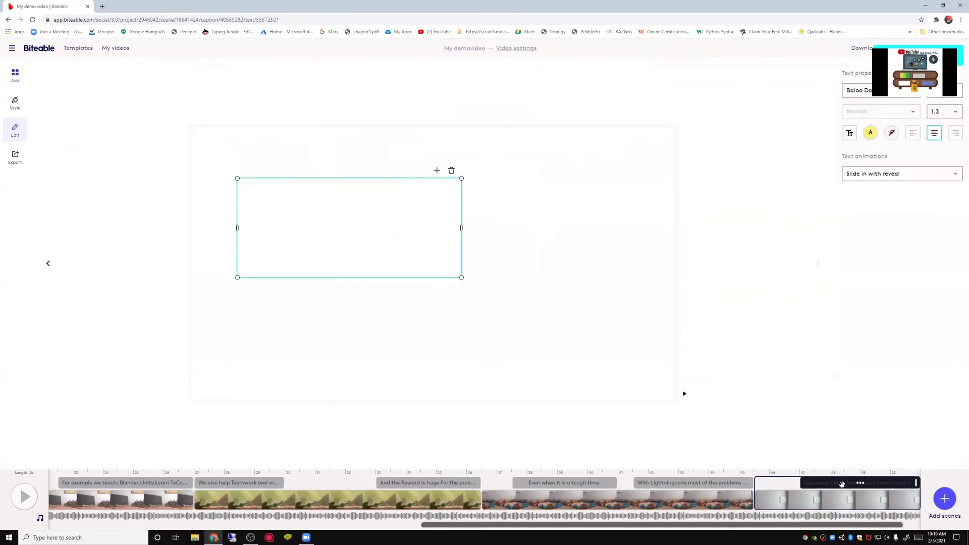
{"action": "left_click", "coordinate": [237, 275]}
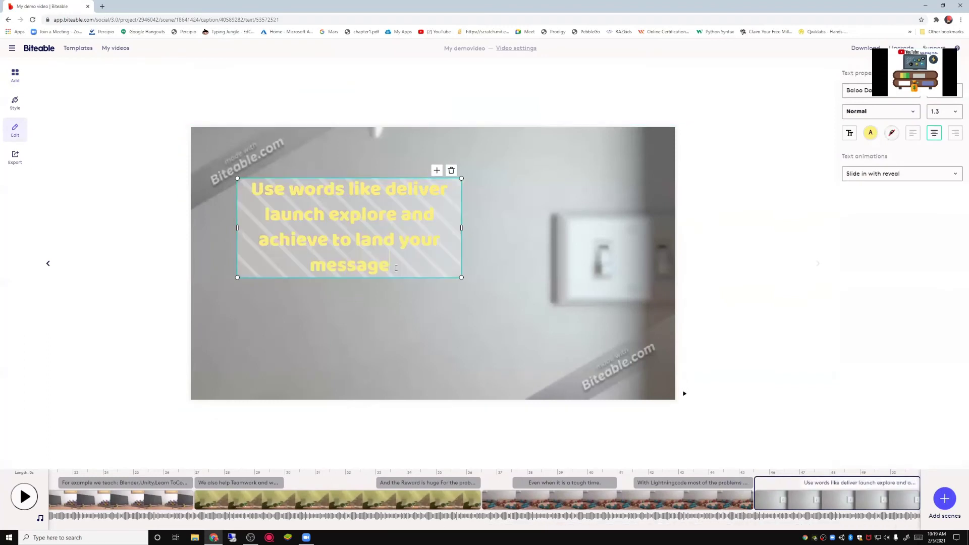
{"action": "mouse_move", "coordinate": [237, 275]}
{"action": "left_mouse_down"}
{"action": "mouse_move", "coordinate": [246, 202]}
{"action": "mouse_move", "coordinate": [180, 138]}
{"action": "left_mouse_up"}
{"action": "key", "text": "BackSpace"}
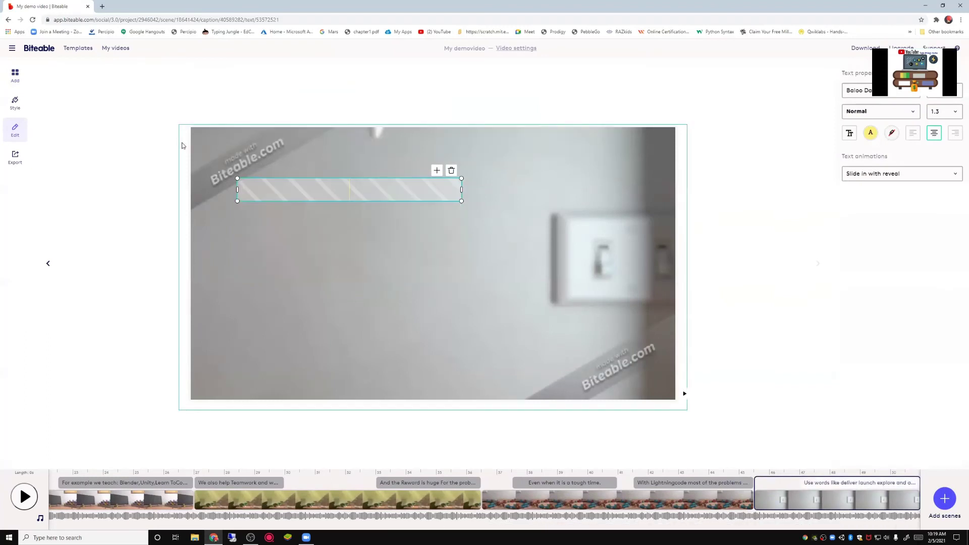
{"action": "type", "text": "Now"}
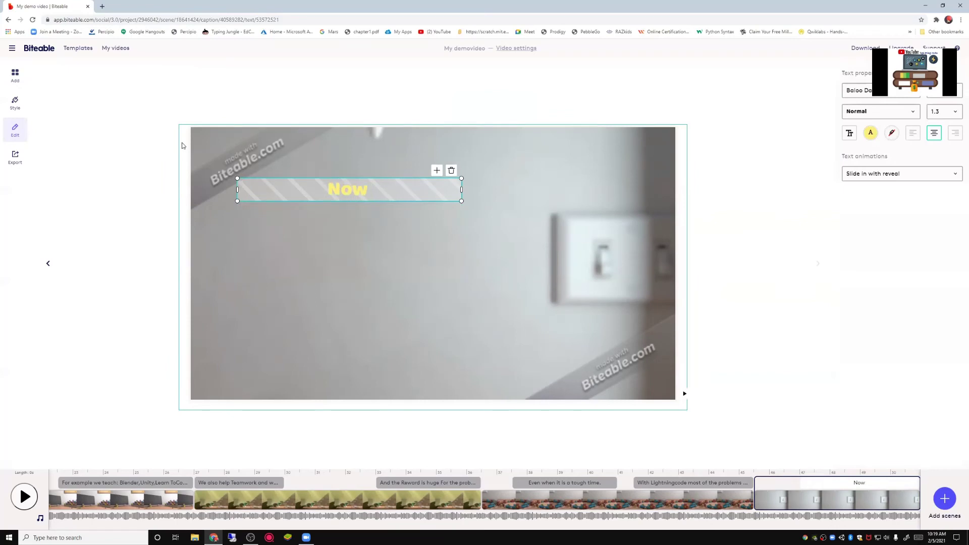
{"action": "type", "text": " we can"}
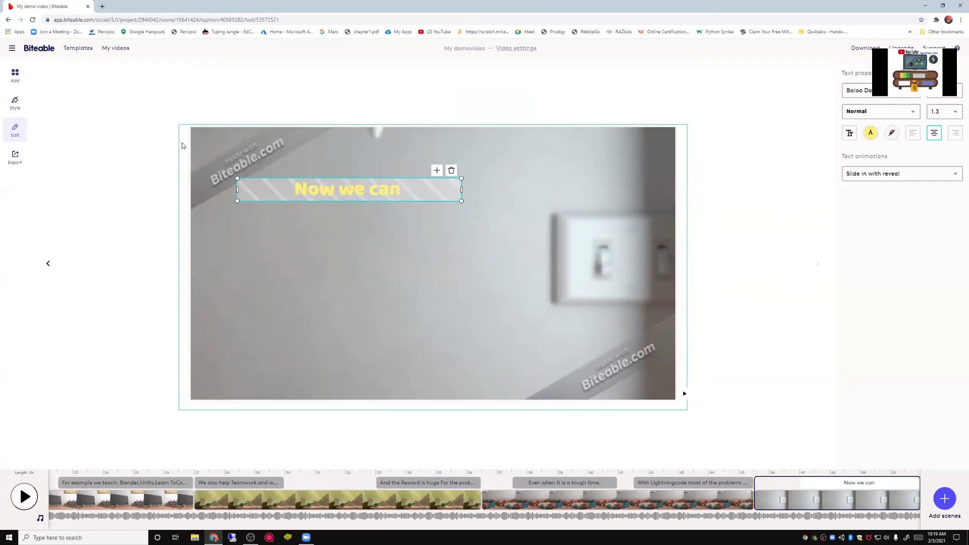
{"action": "type", "text": " ache"}
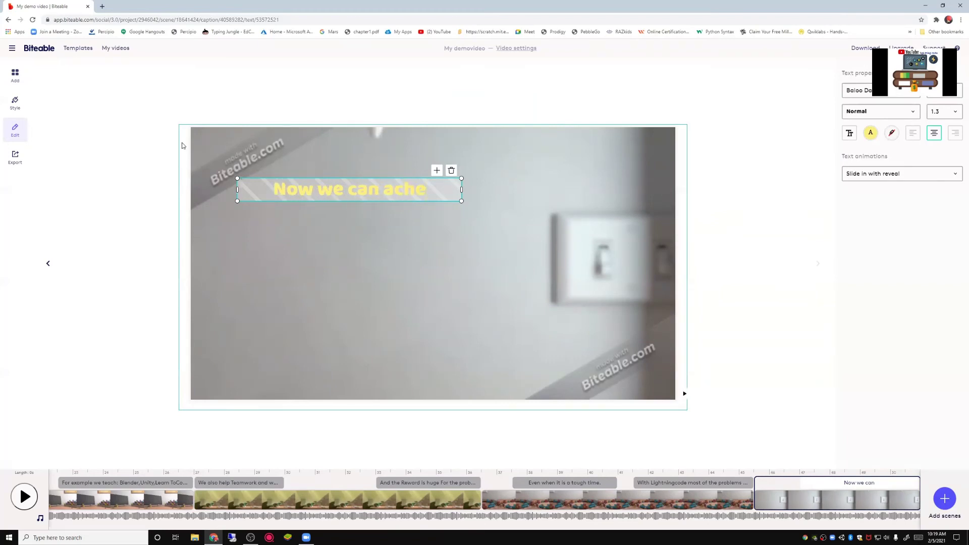
{"action": "type", "text": "ive"}
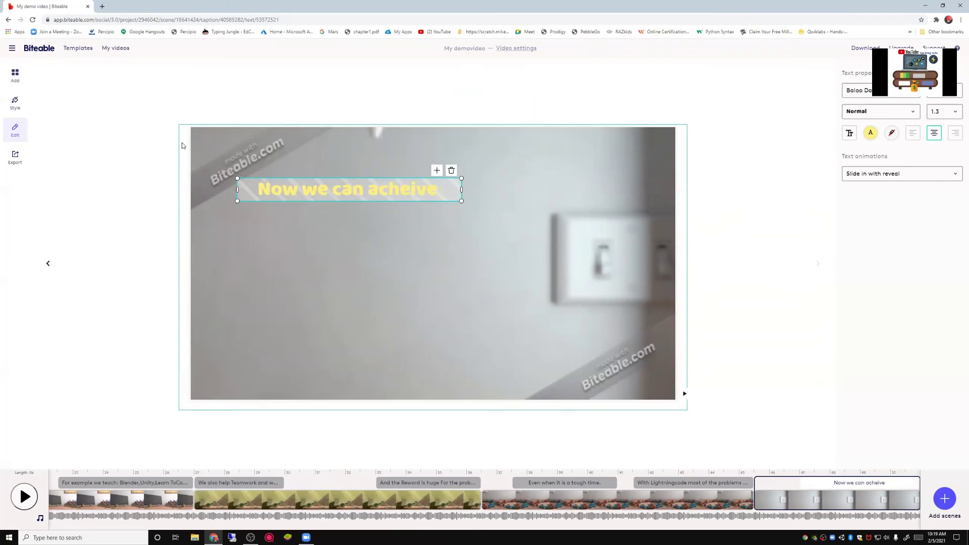
{"action": "type", "text": " all of y"}
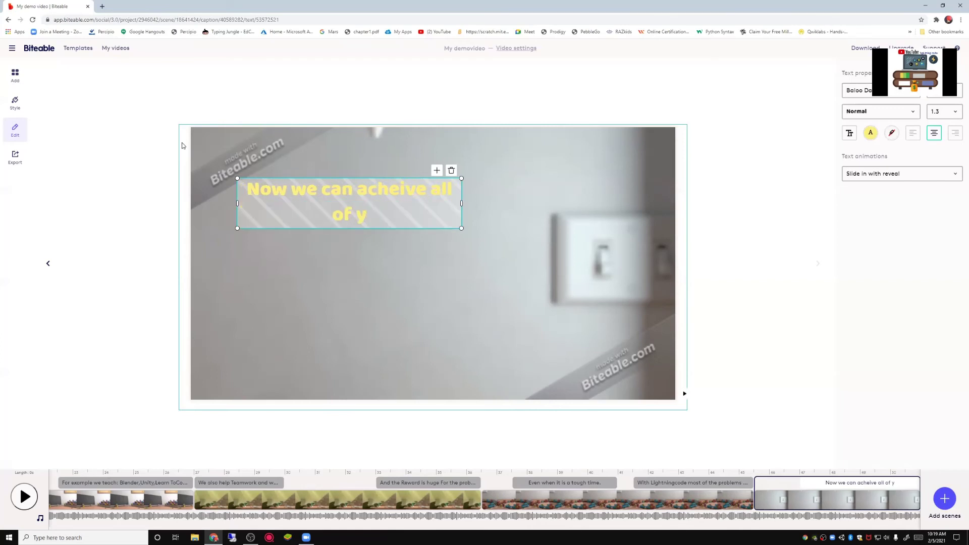
{"action": "key", "text": "BackSpace"}
{"action": "type", "text": "our go"}
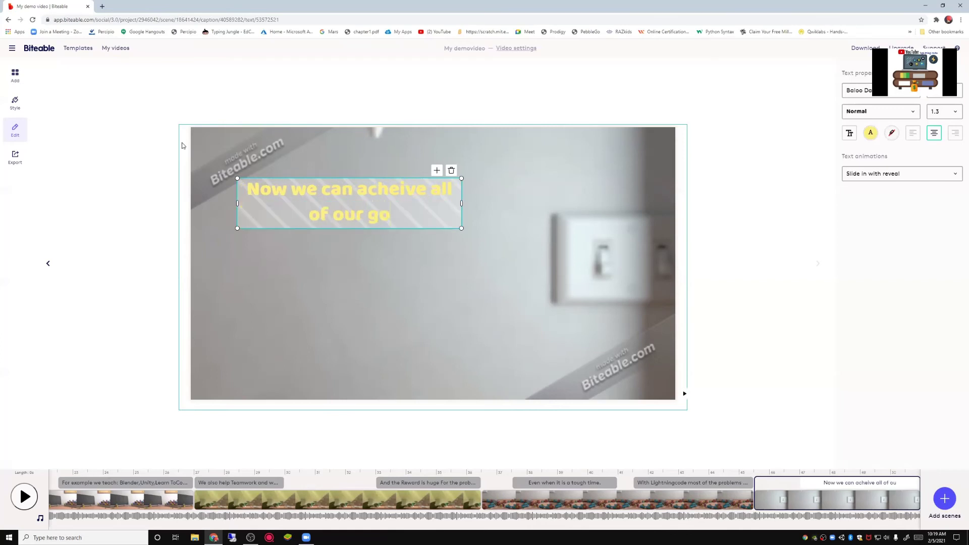
{"action": "type", "text": "als!"}
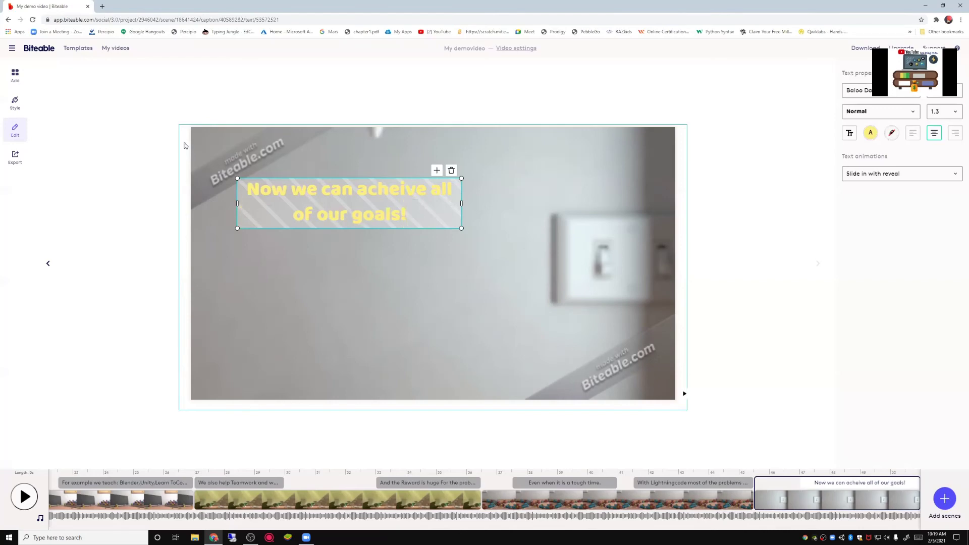
Step: Append the Message delivered clay scene to the end and select its placeholder caption
{"action": "left_click", "coordinate": [945, 500]}
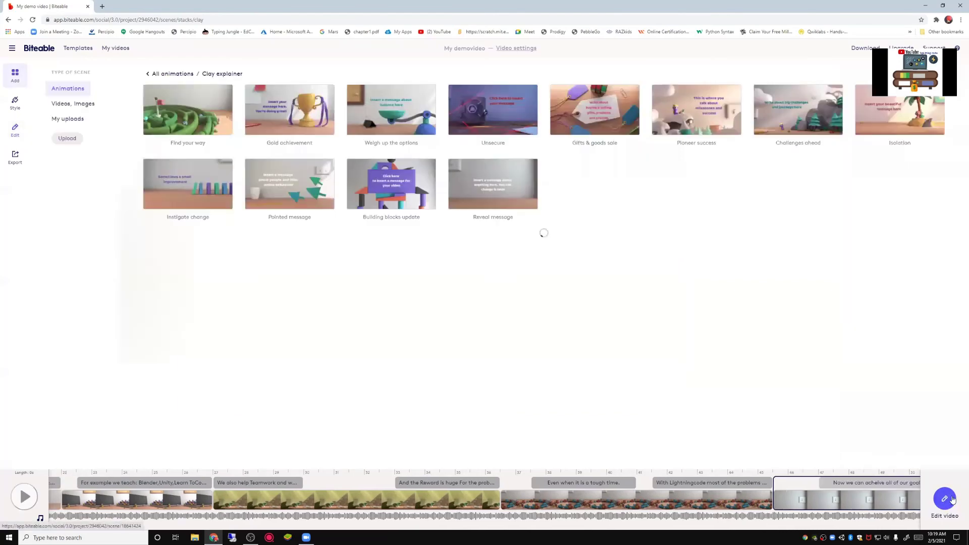
{"action": "scroll", "coordinate": [767, 349], "scroll_direction": "down", "scroll_amount": 1}
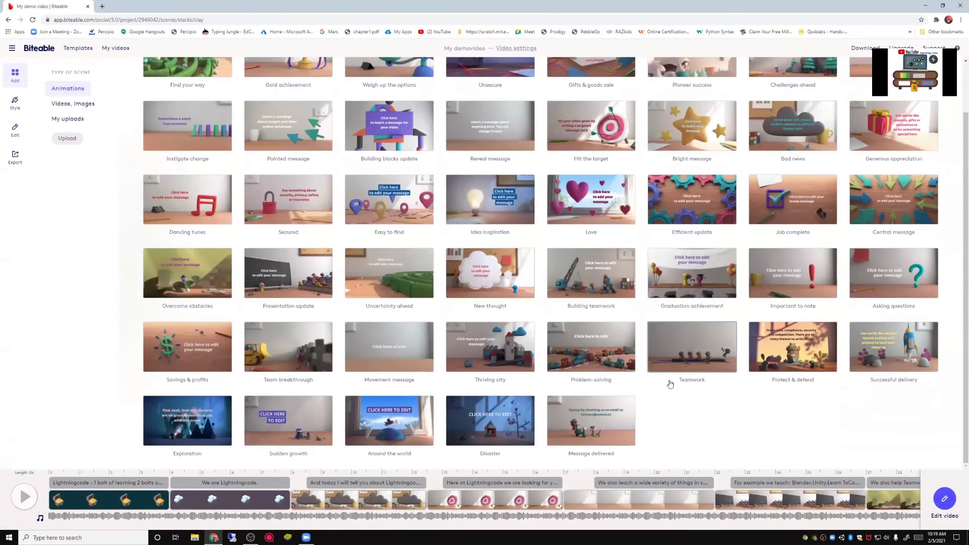
{"action": "left_click", "coordinate": [592, 421]}
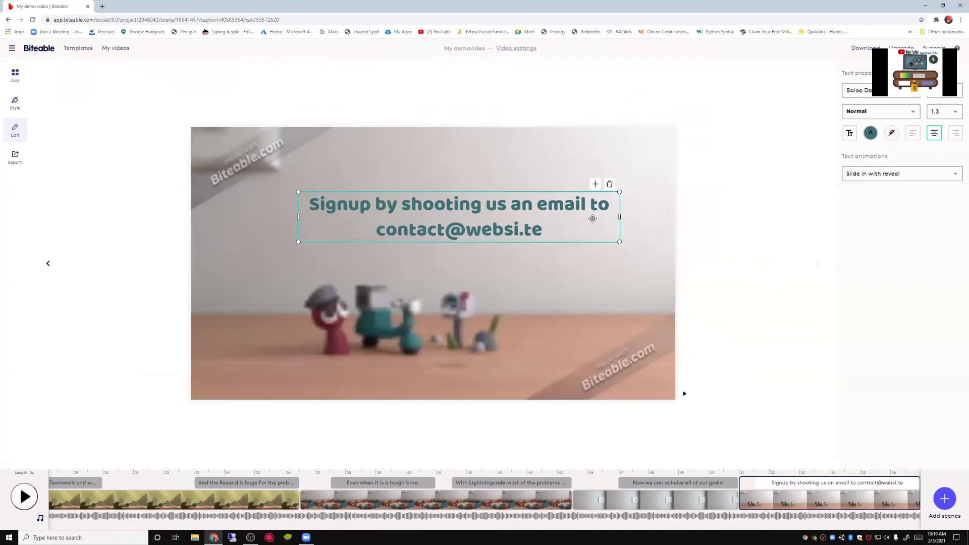
{"action": "left_click", "coordinate": [539, 230]}
{"action": "left_click_drag", "start_coordinate": [539, 230], "coordinate": [58, 169]}
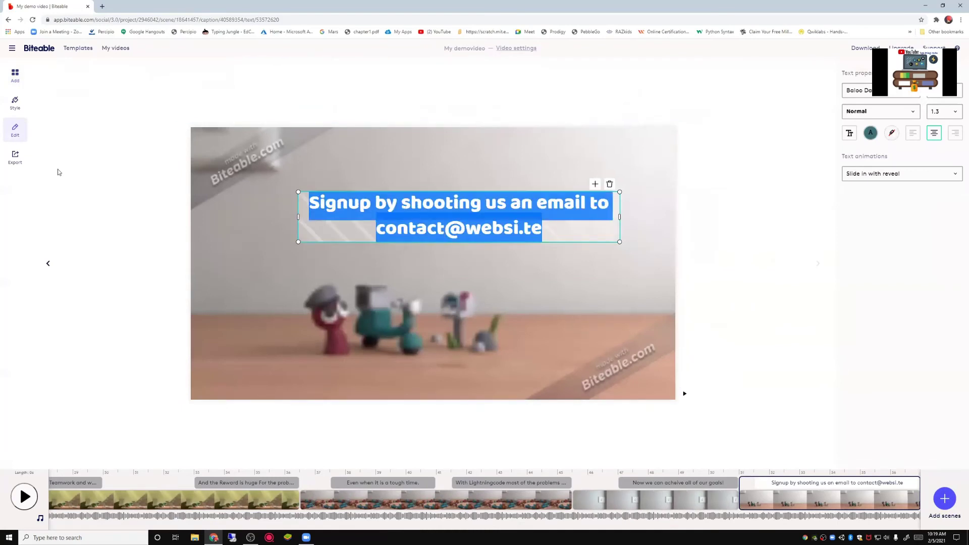
Step: Type the caption 'Join Lightningcode To proggress in this journey!', correcting typos along the way
{"action": "type", "text": "oin"}
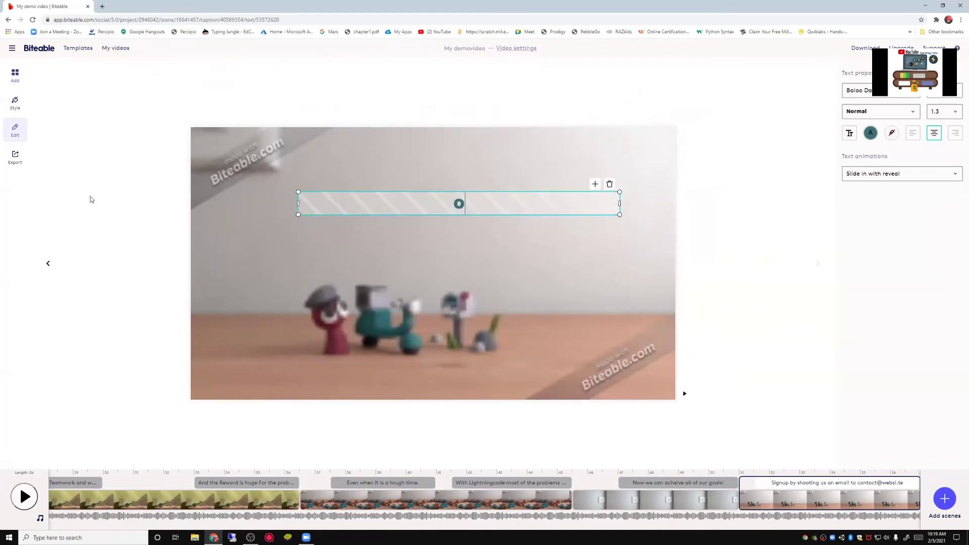
{"action": "type", "text": " Lightning"}
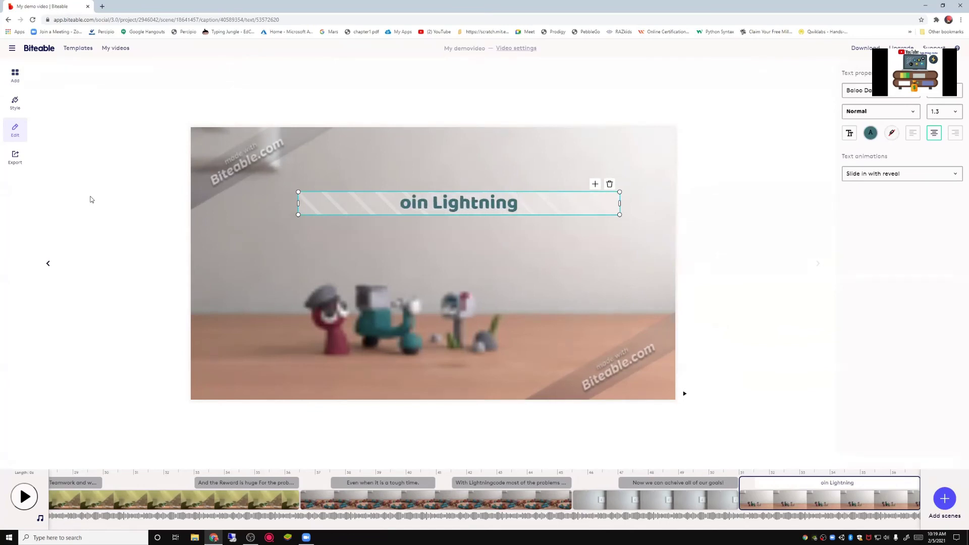
{"action": "key", "text": "BackSpace"}
{"action": "key", "text": "BackSpace"}
{"action": "key", "text": "BackSpace"}
{"action": "key", "text": "BackSpace"}
{"action": "key", "text": "BackSpace"}
{"action": "key", "text": "BackSpace"}
{"action": "key", "text": "BackSpace"}
{"action": "key", "text": "BackSpace"}
{"action": "key", "text": "BackSpace"}
{"action": "key", "text": "BackSpace"}
{"action": "key", "text": "BackSpace"}
{"action": "key", "text": "BackSpace"}
{"action": "key", "text": "BackSpace"}
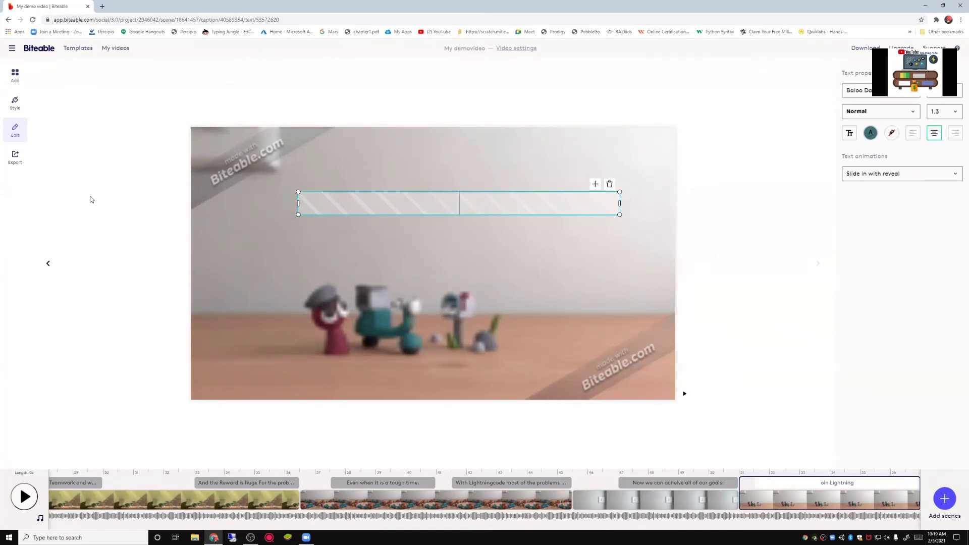
{"action": "type", "text": "Join Lightning"}
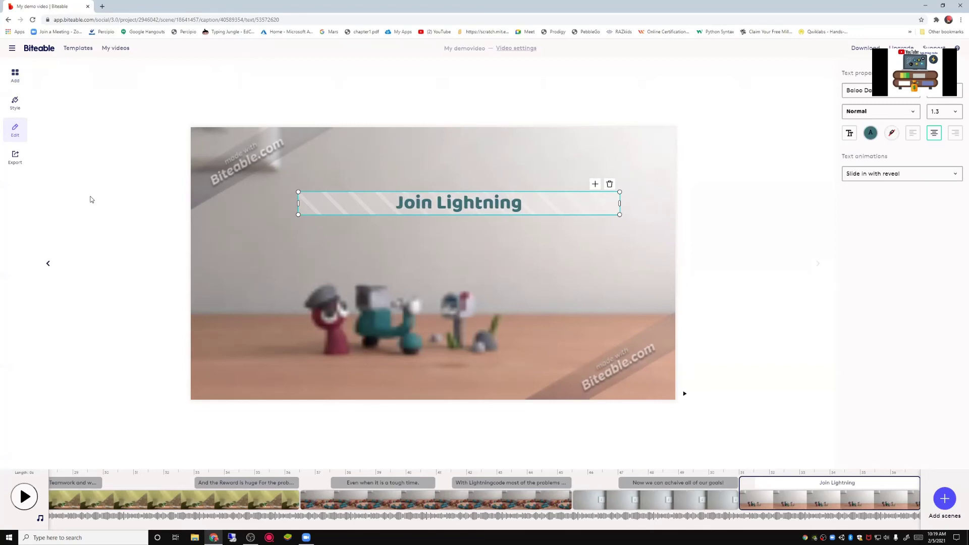
{"action": "type", "text": "code"}
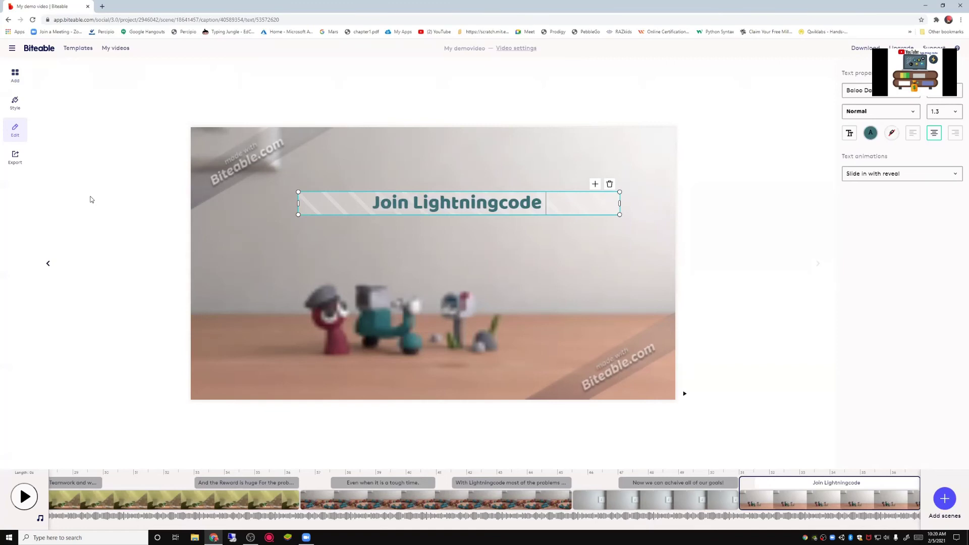
{"action": "type", "text": "To progg"}
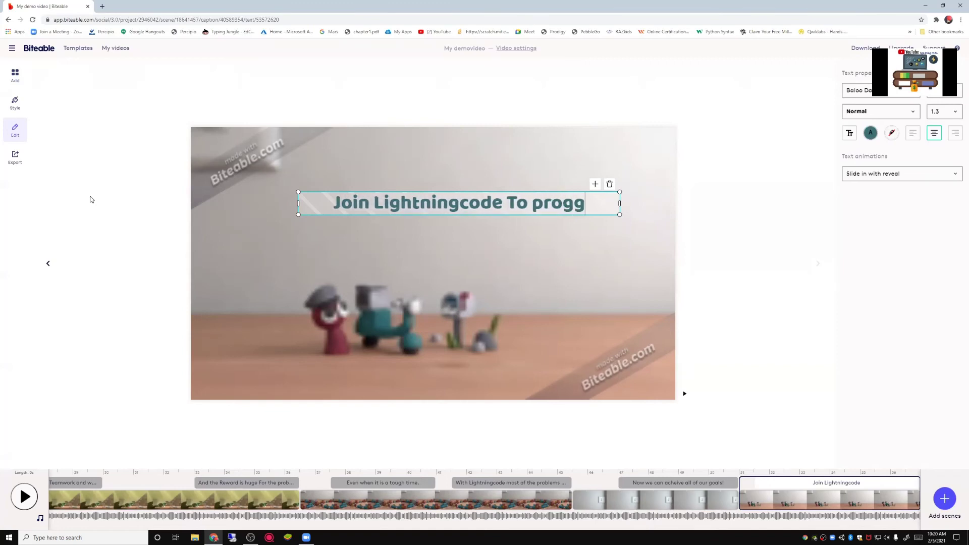
{"action": "type", "text": "ress in"}
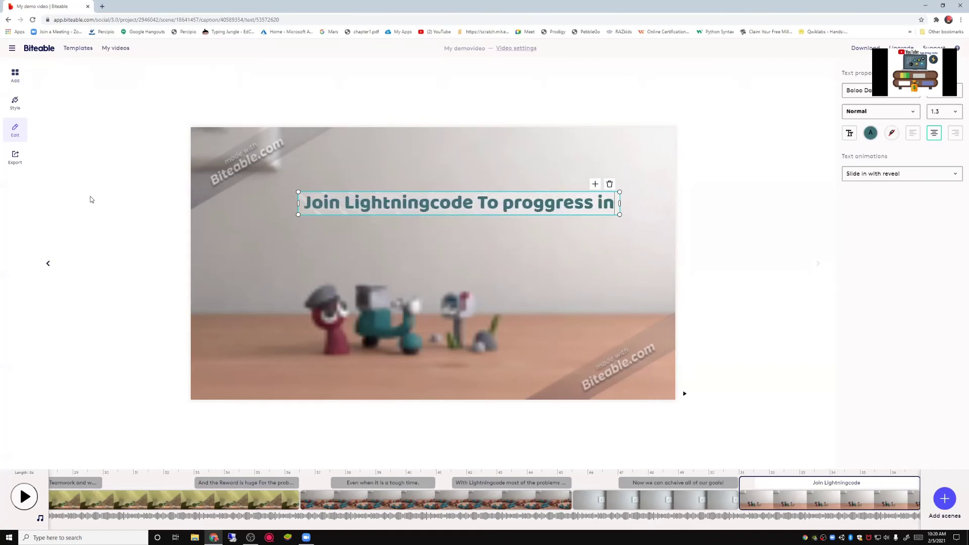
{"action": "type", "text": " thin"}
{"action": "key", "text": "BackSpace"}
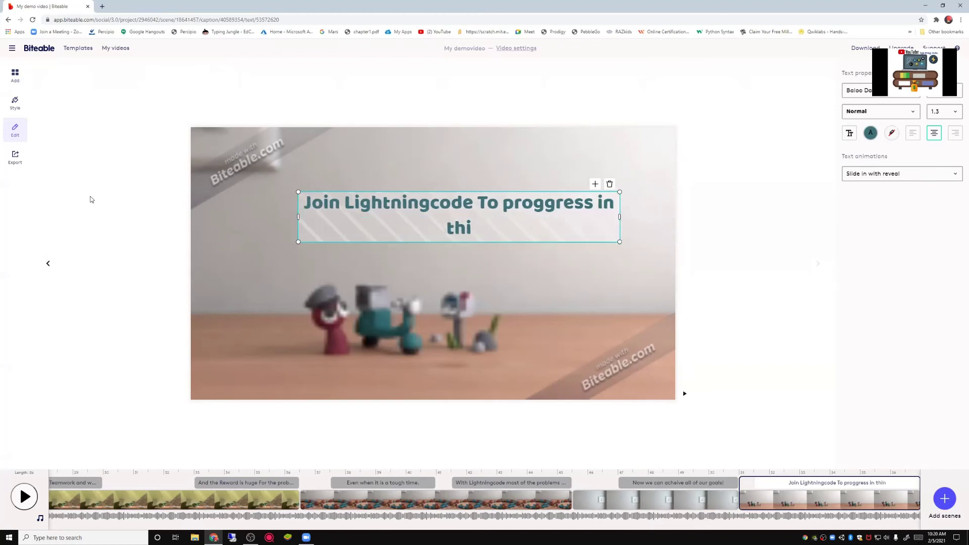
{"action": "type", "text": "s"}
{"action": "type", "text": " jou"}
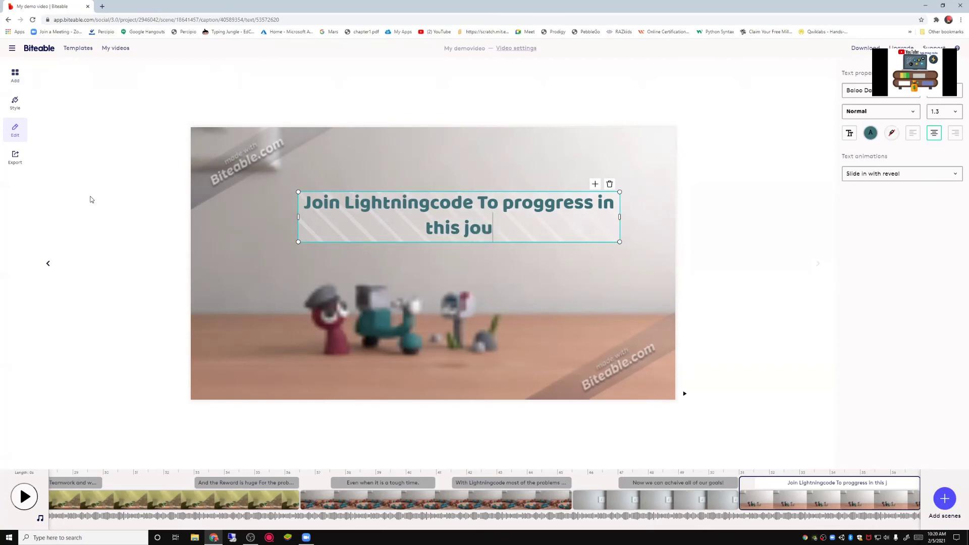
{"action": "type", "text": "rn"}
{"action": "key", "text": "BackSpace"}
{"action": "type", "text": "rny"}
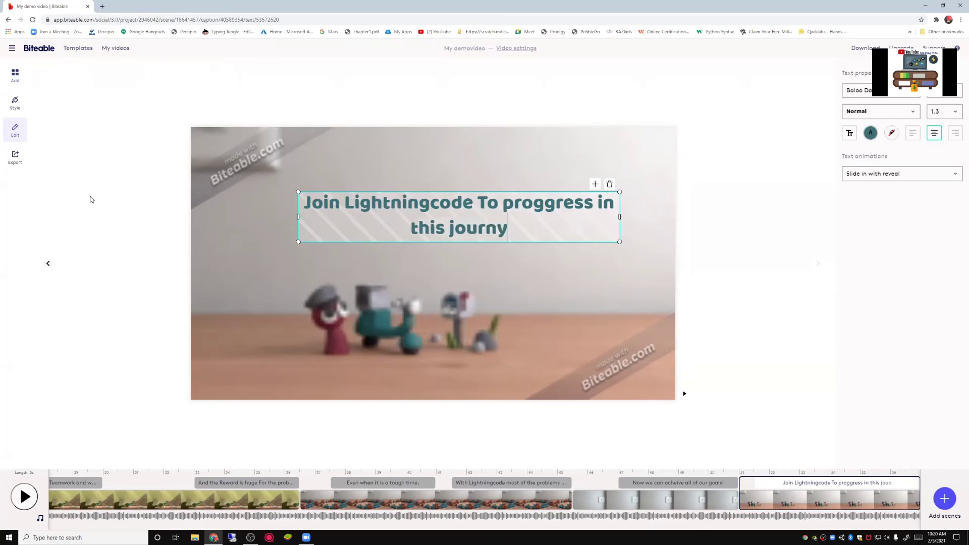
{"action": "key", "text": "BackSpace"}
{"action": "type", "text": "ey"}
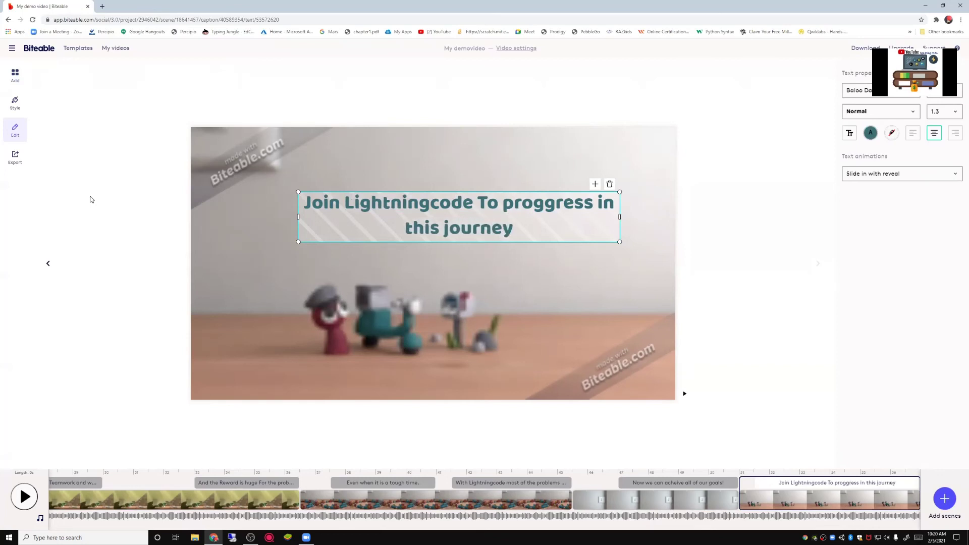
{"action": "type", "text": "!"}
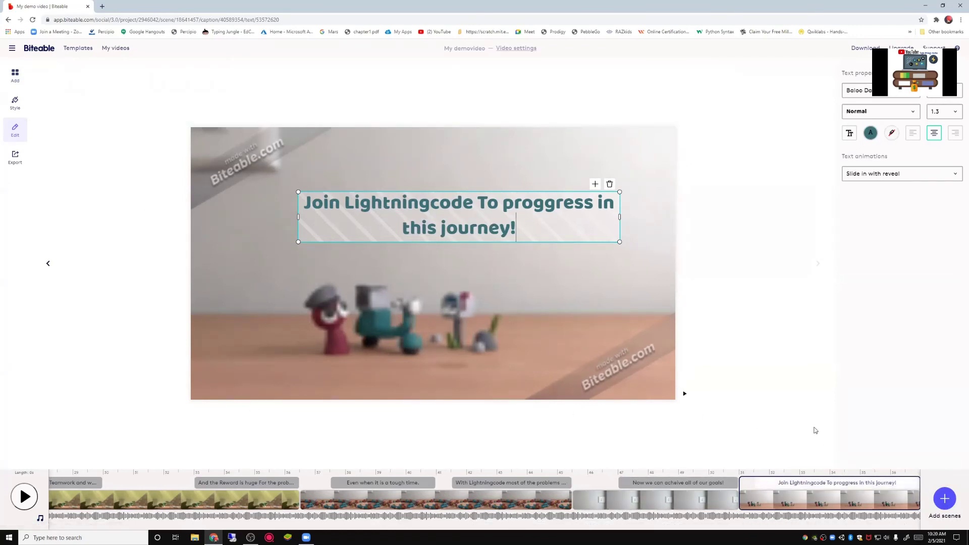
Step: Build the free watermarked export of My demo video from the Export panel
{"action": "left_click", "coordinate": [14, 155]}
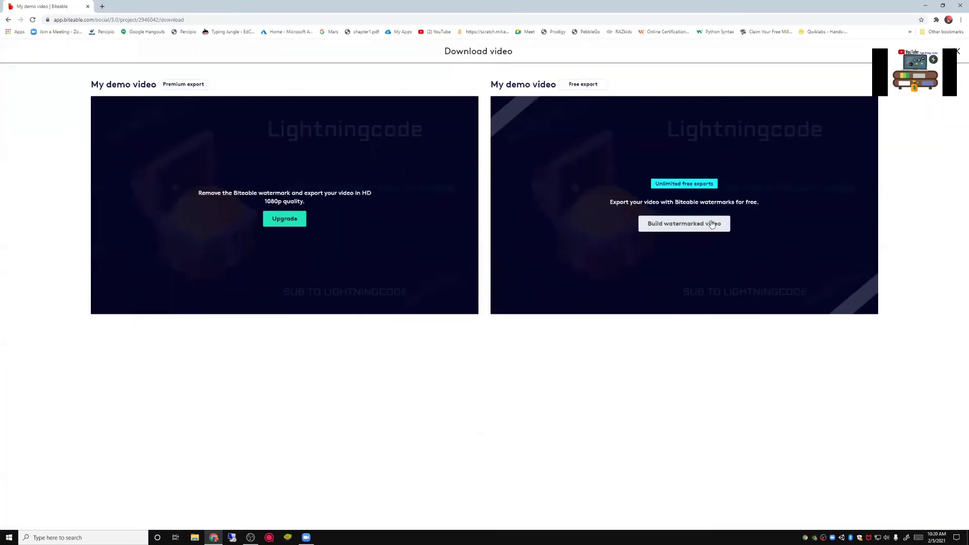
{"action": "left_click", "coordinate": [689, 222]}
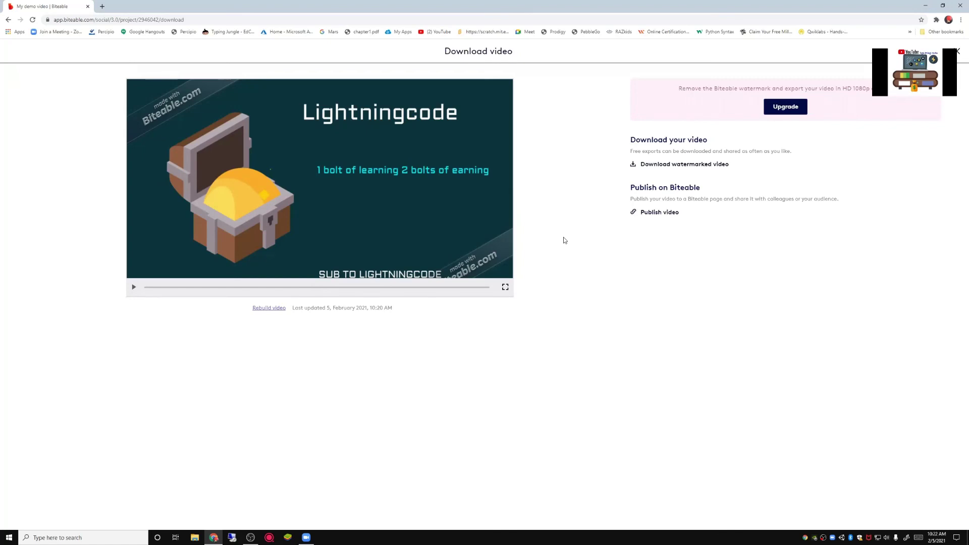
Step: Download the watermarked video, preview it in the player, then close the player
{"action": "left_click", "coordinate": [659, 165]}
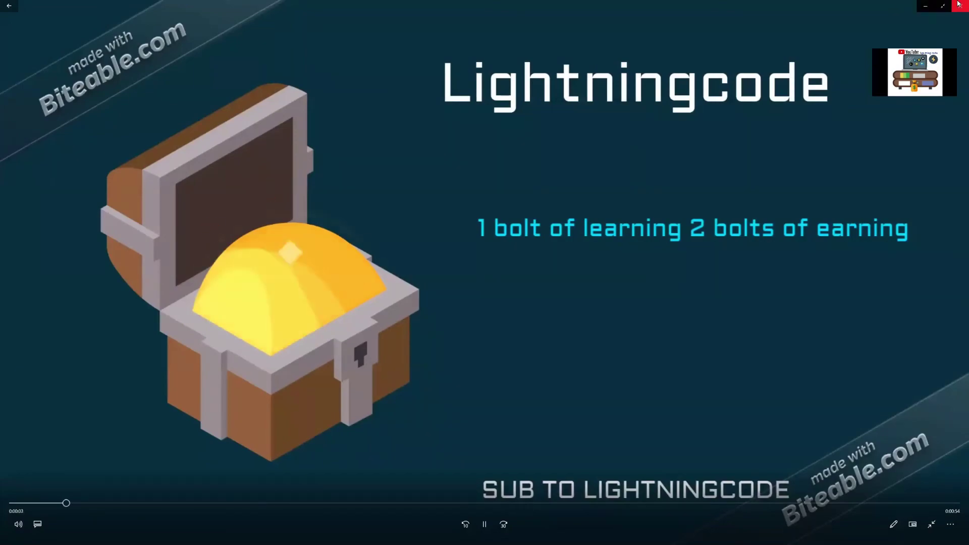
{"action": "left_click", "coordinate": [959, 4]}
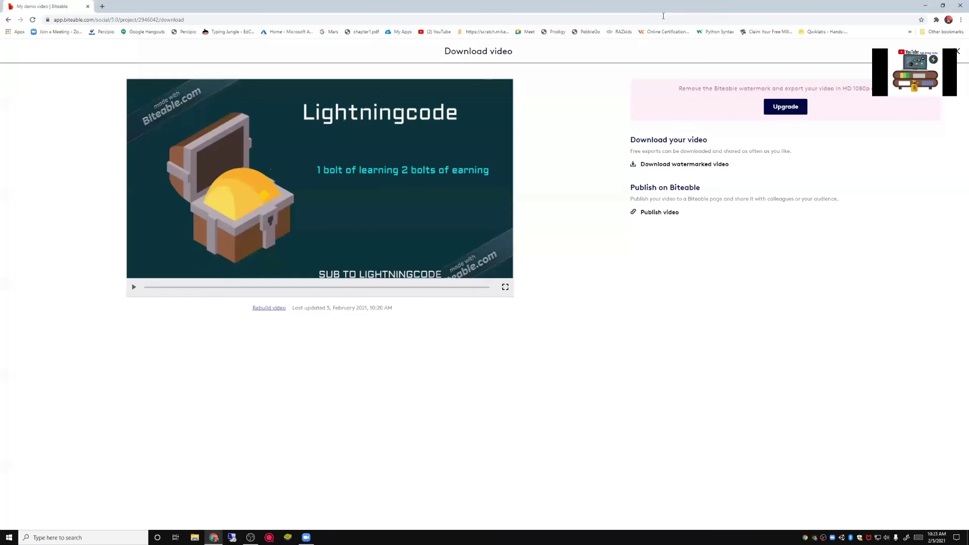